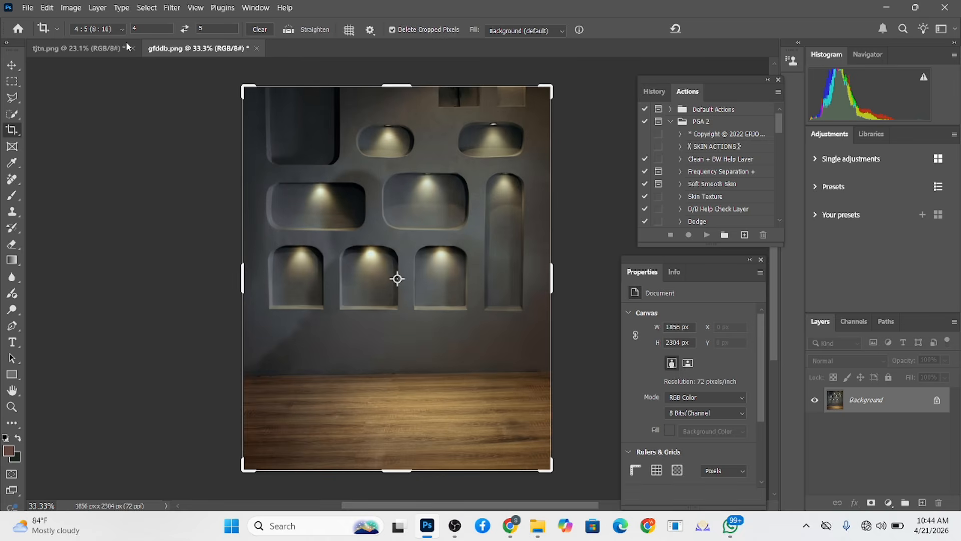
Switch to tjtn.png and crop it around the seated woman at a 4:5 ratio, about 1919 x 2399 px
left_click(70, 48)
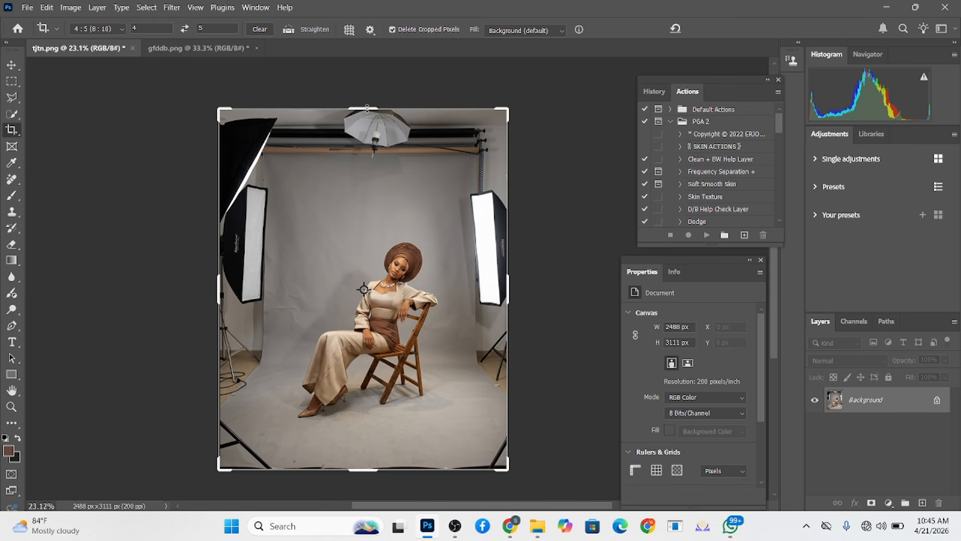
left_click_drag(368, 107, 373, 140)
left_click_drag(366, 442, 366, 436)
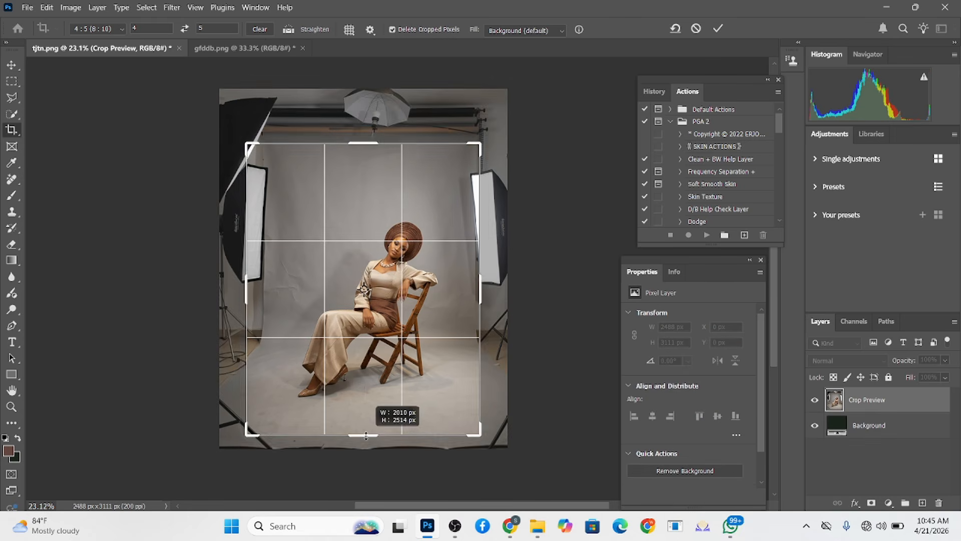
mouse_move(381, 403)
left_mouse_down()
mouse_move(371, 410)
mouse_move(382, 417)
left_mouse_up()
left_click_drag(253, 157, 247, 153)
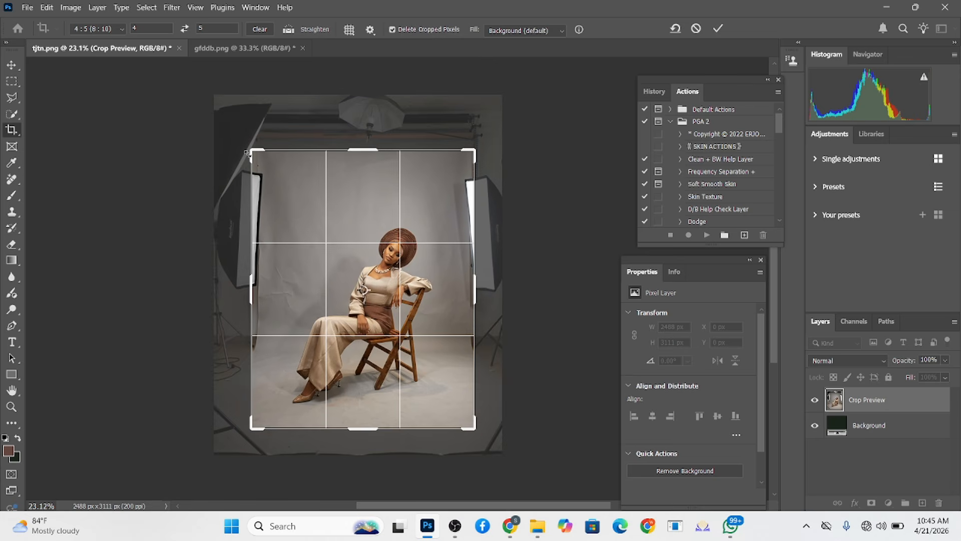
key("Return")
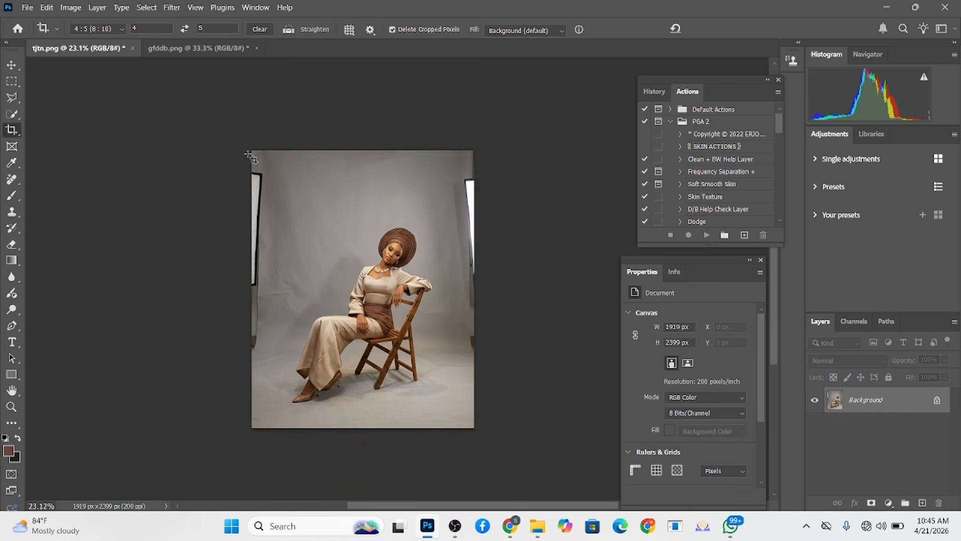
Select both side strips containing the softbox edges, fill them with Content-Aware at 100% opacity, and deselect
left_click(12, 81)
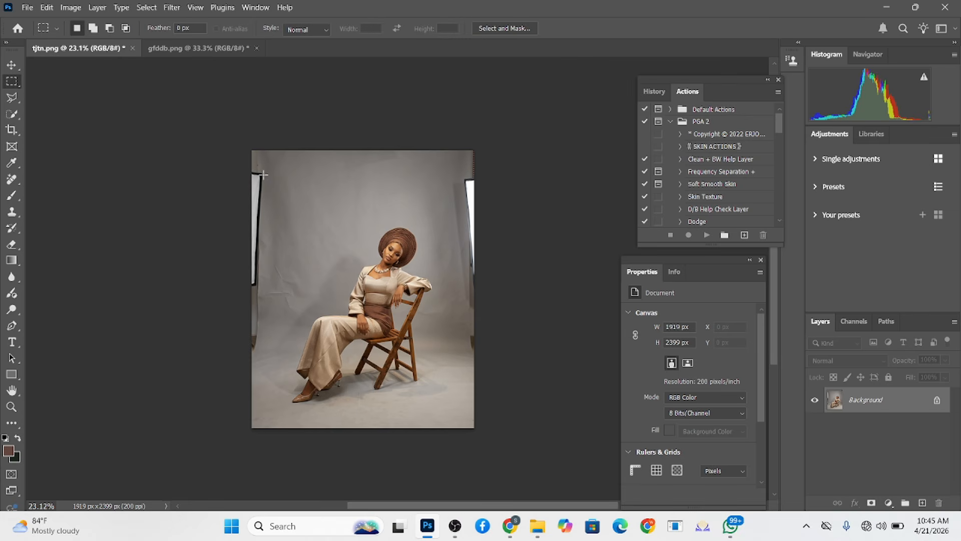
left_click_drag(251, 150, 265, 430)
left_click_drag(482, 143, 458, 451)
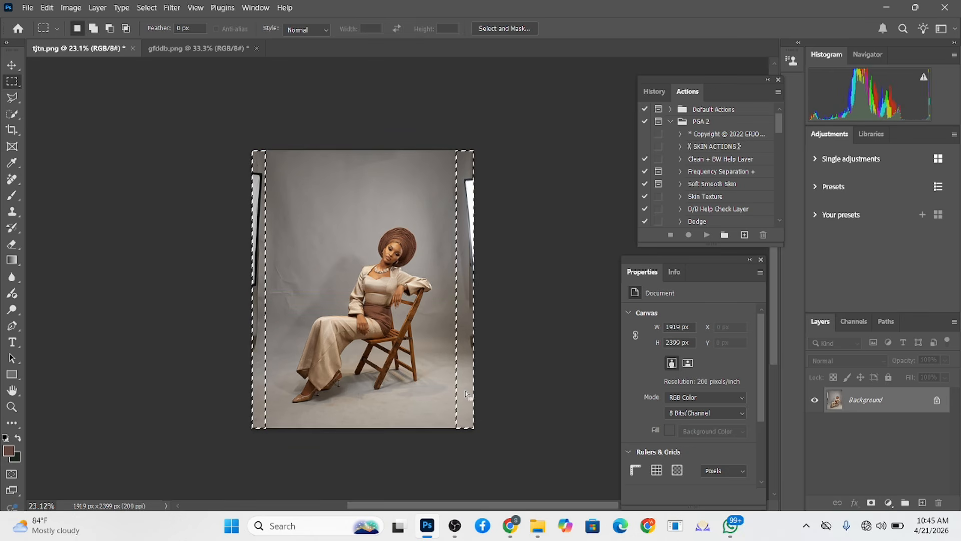
right_click(482, 377)
left_click(486, 257)
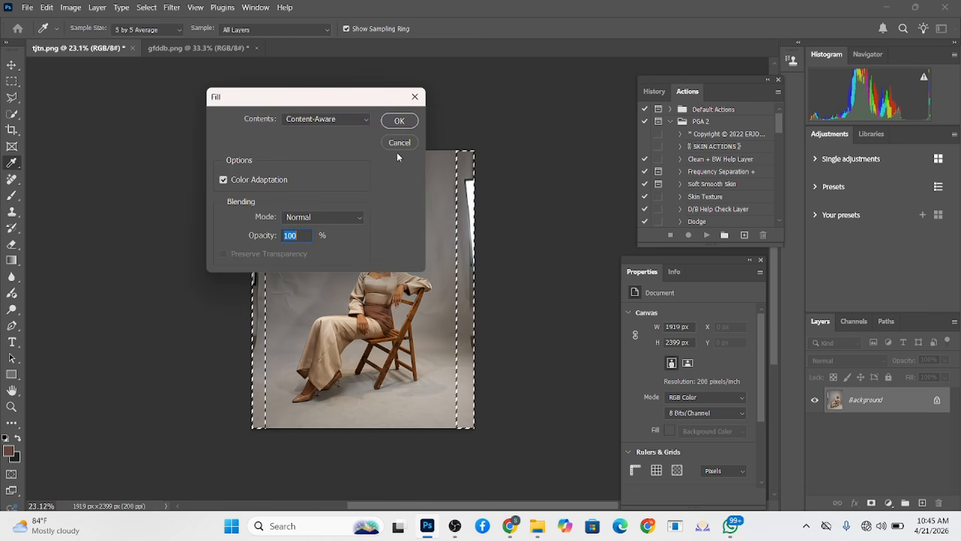
left_click(390, 121)
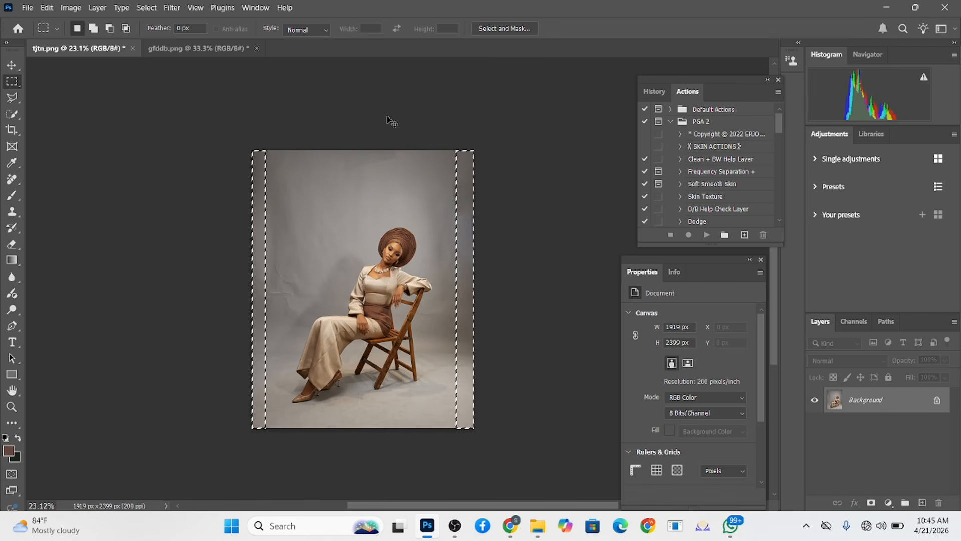
key("ctrl+d")
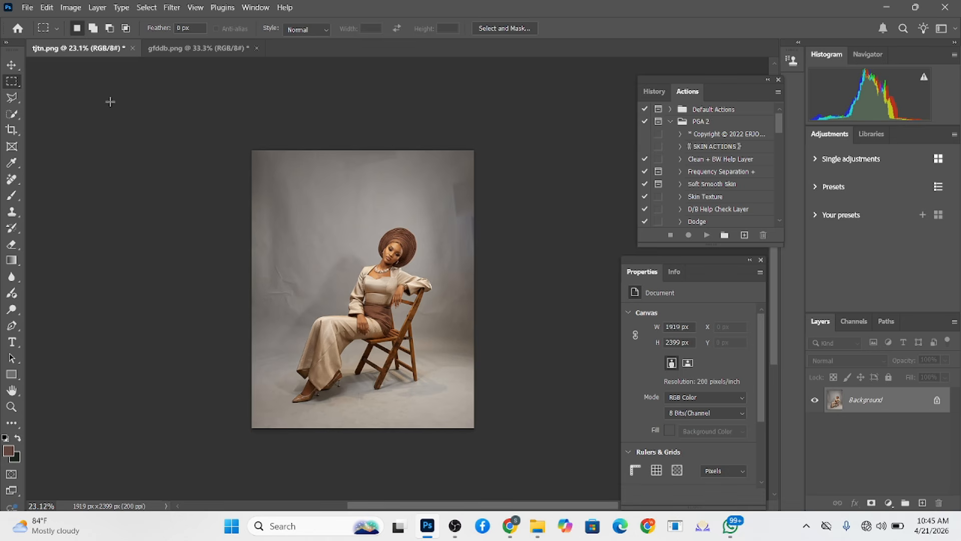
Select the woman and chair with Select Subject, and invert the selection to the studio background
left_click(12, 114)
left_click(347, 29)
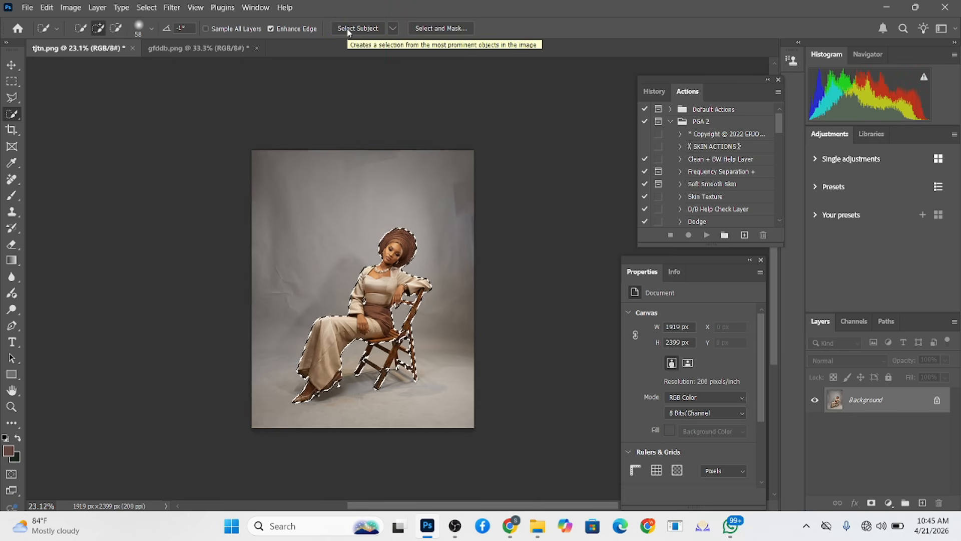
right_click(405, 318)
left_click(430, 52)
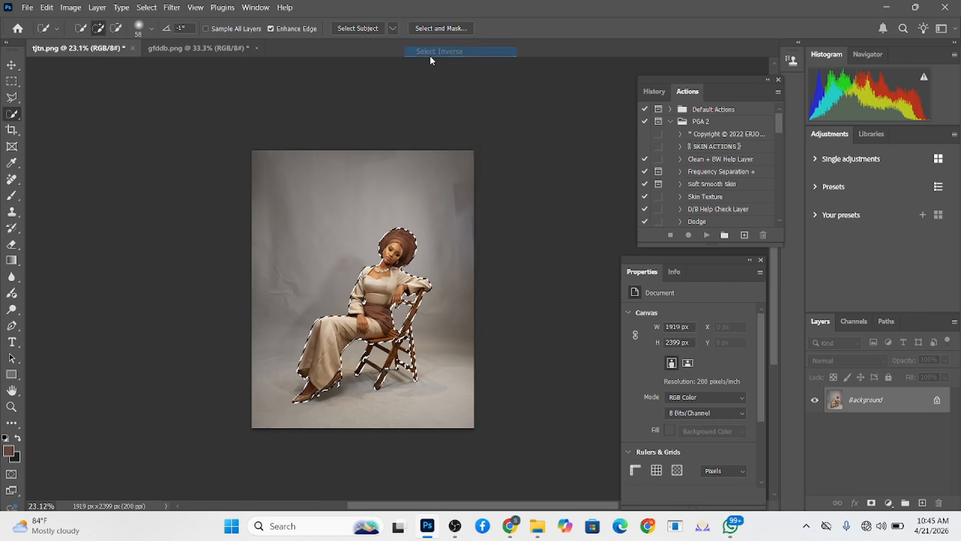
Add the small background gaps between the fingers of the hand over the chair back to the selection with the Polygonal Lasso
scroll(377, 393, "up", 3)
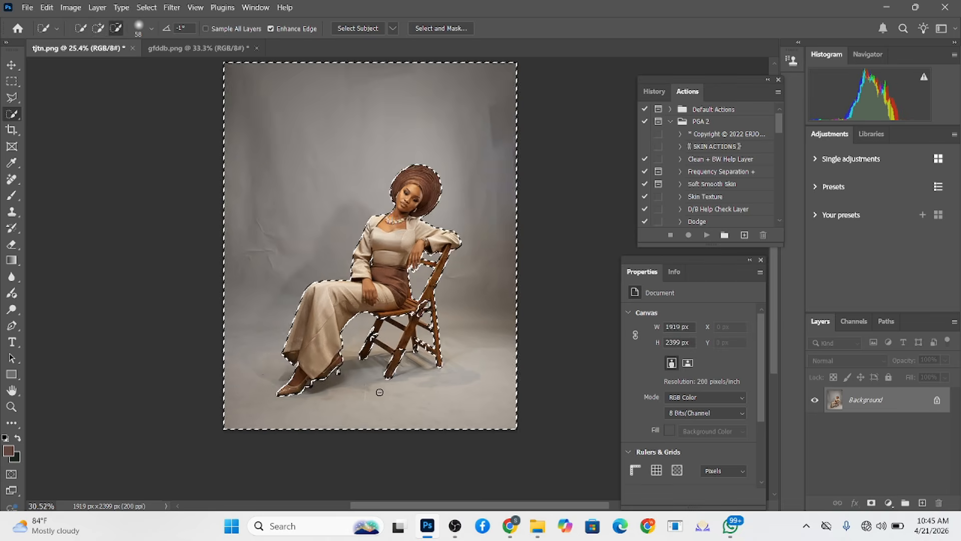
scroll(414, 324, "up", 2)
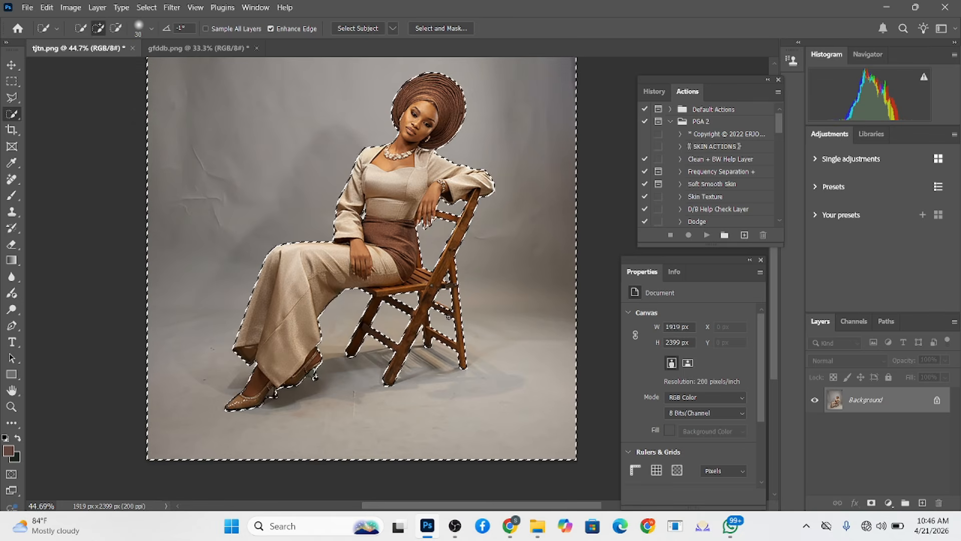
scroll(444, 321, "up", 3)
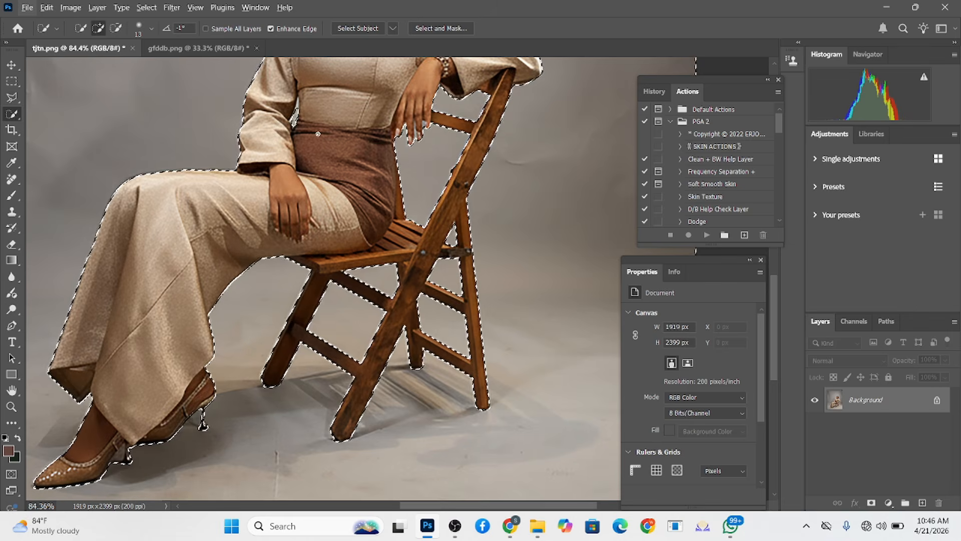
left_click(11, 98)
scroll(423, 160, "up", 2)
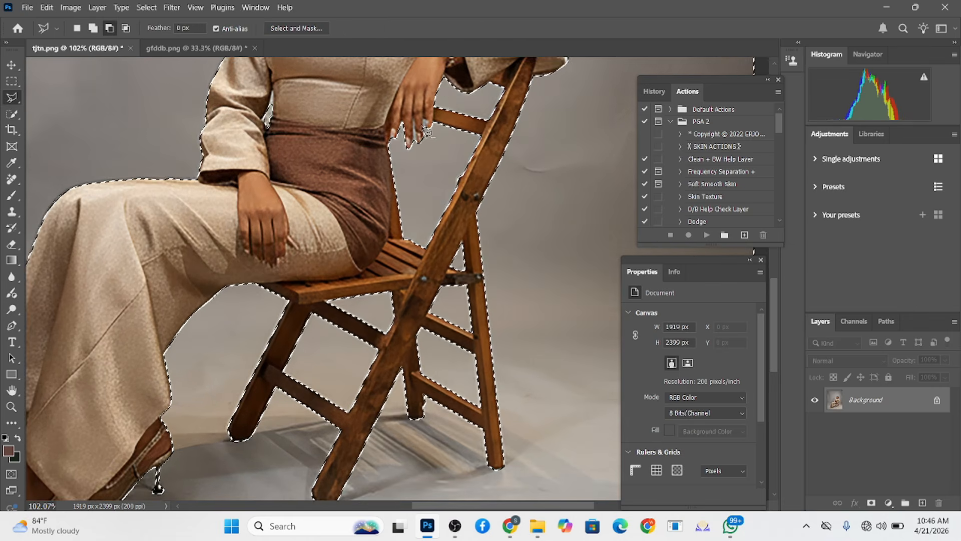
scroll(439, 211, "up", 2)
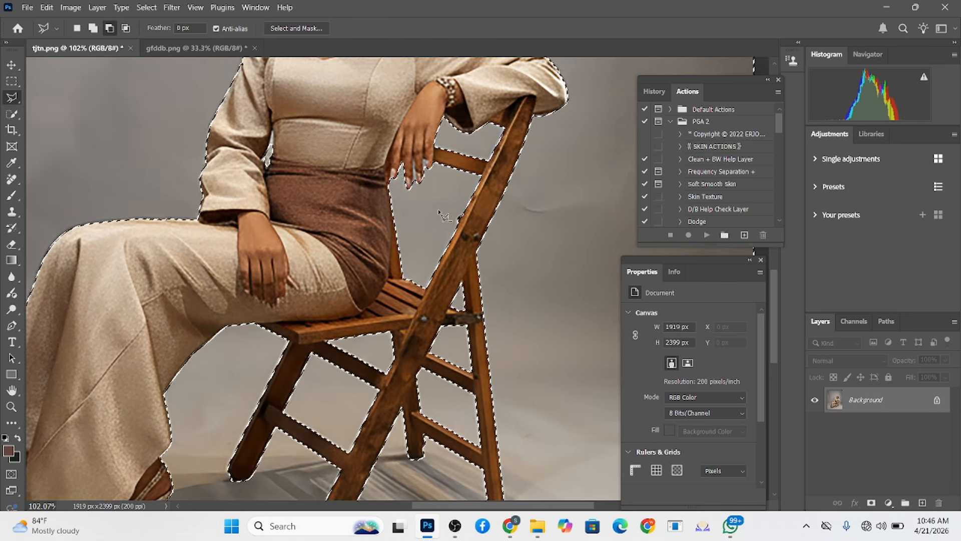
left_click(412, 187)
left_click(411, 157)
left_click(419, 185)
left_click(412, 187)
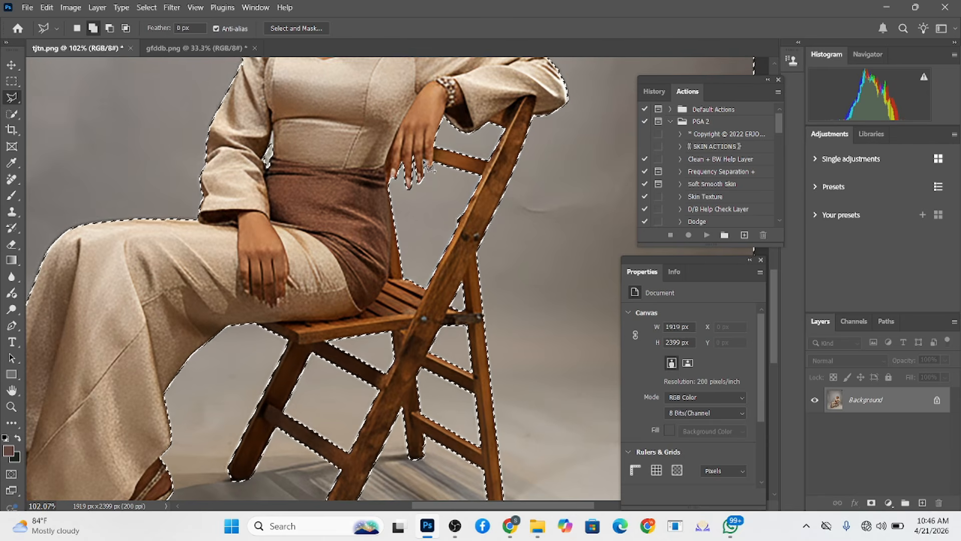
left_click(426, 187)
left_click(424, 158)
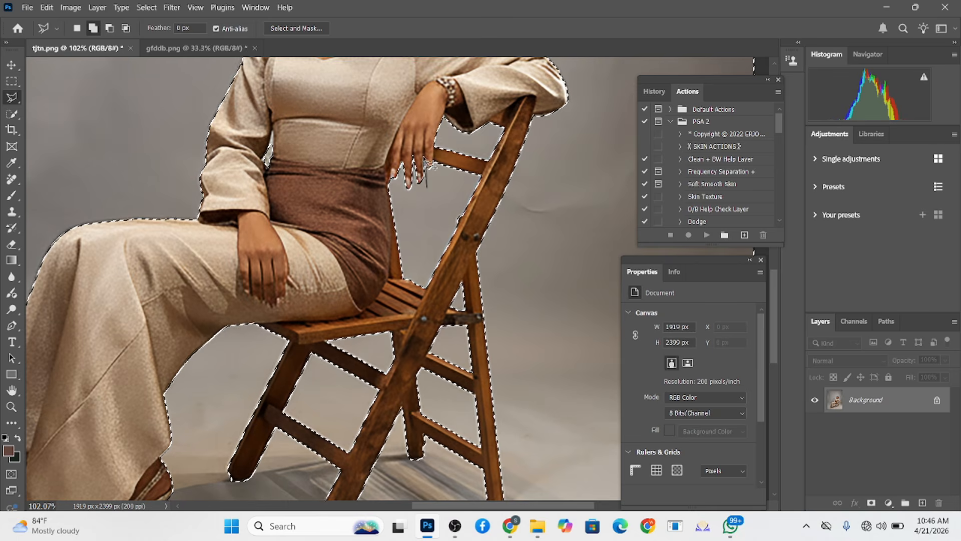
left_click(432, 168)
left_click(426, 188)
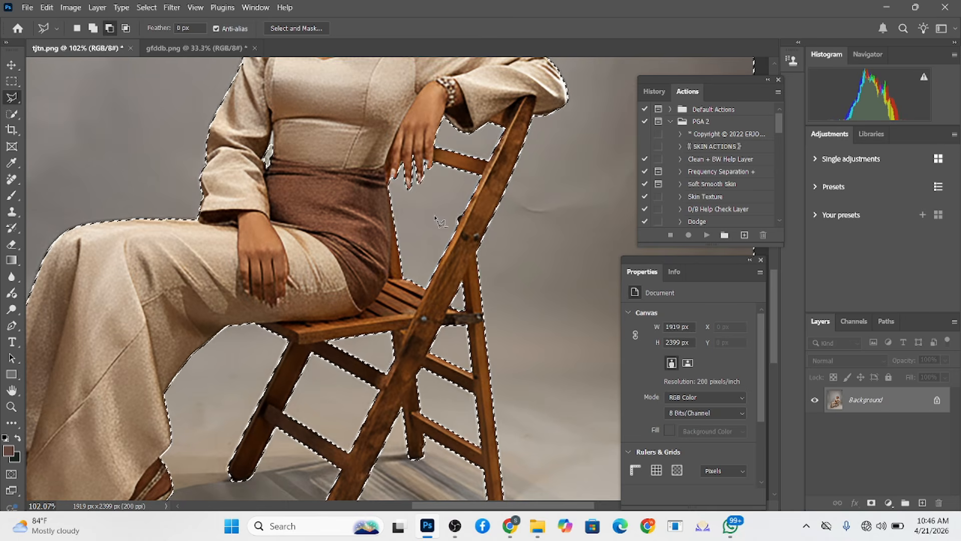
Examine the selection edges around the shoe heels, trouser hems and chair legs
scroll(429, 190, "down", 5)
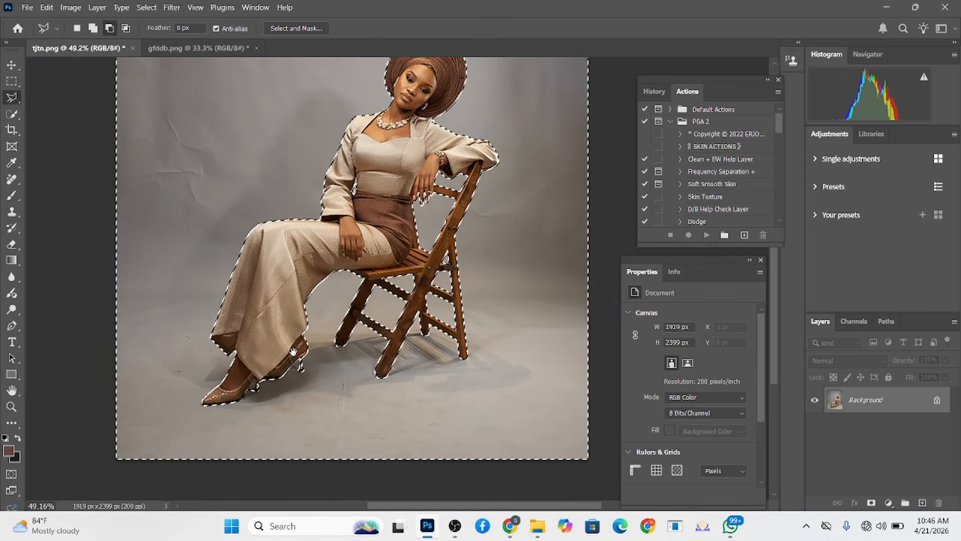
scroll(259, 392, "up", 5)
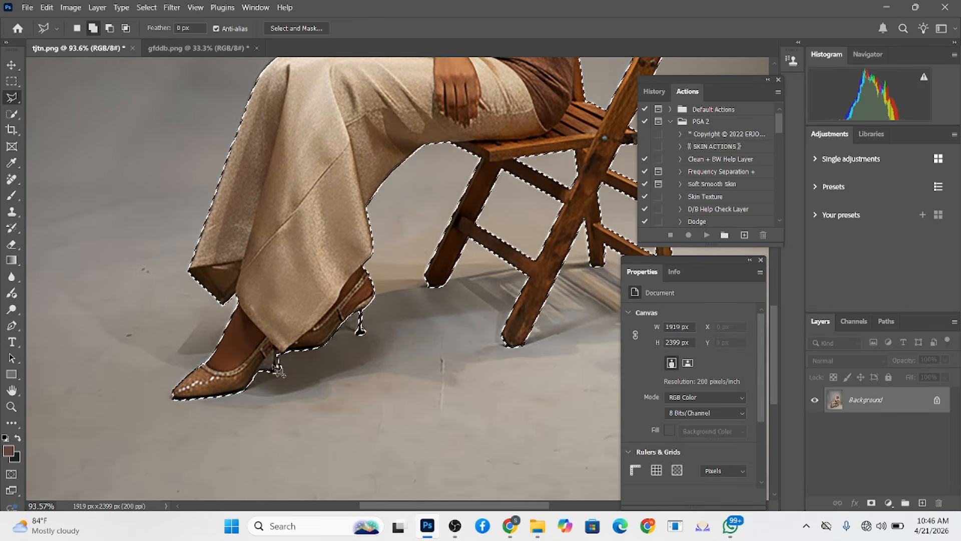
scroll(274, 361, "down", 5)
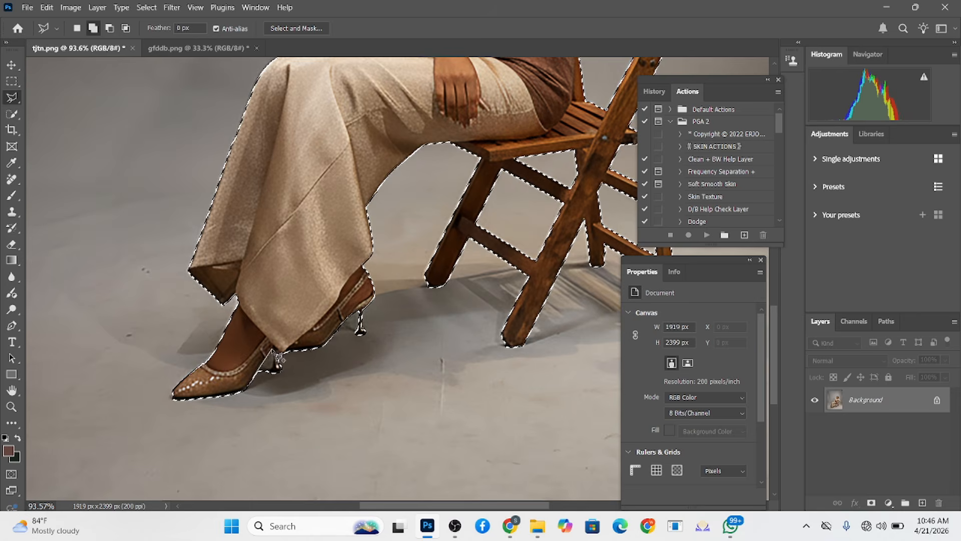
scroll(302, 403, "down", 2)
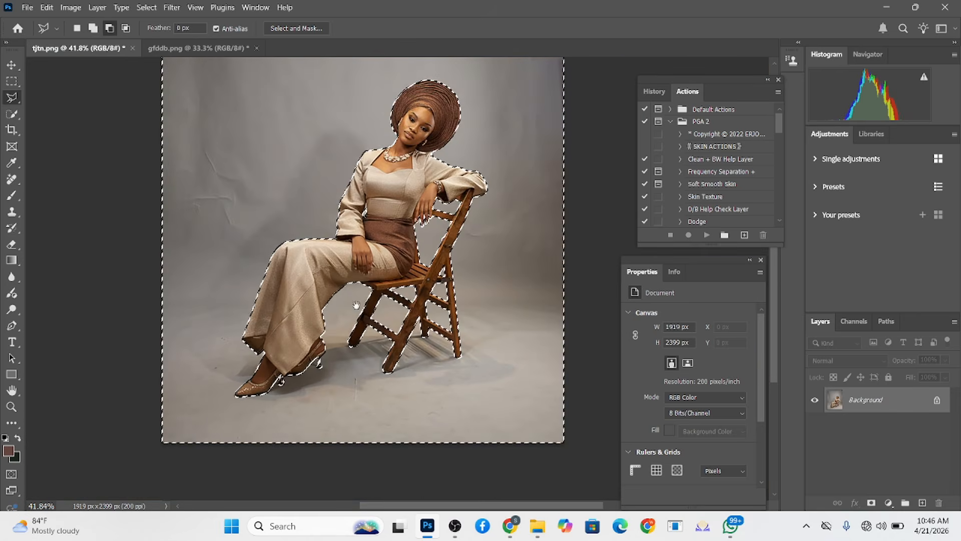
scroll(315, 323, "up", 3)
scroll(314, 323, "down", 3)
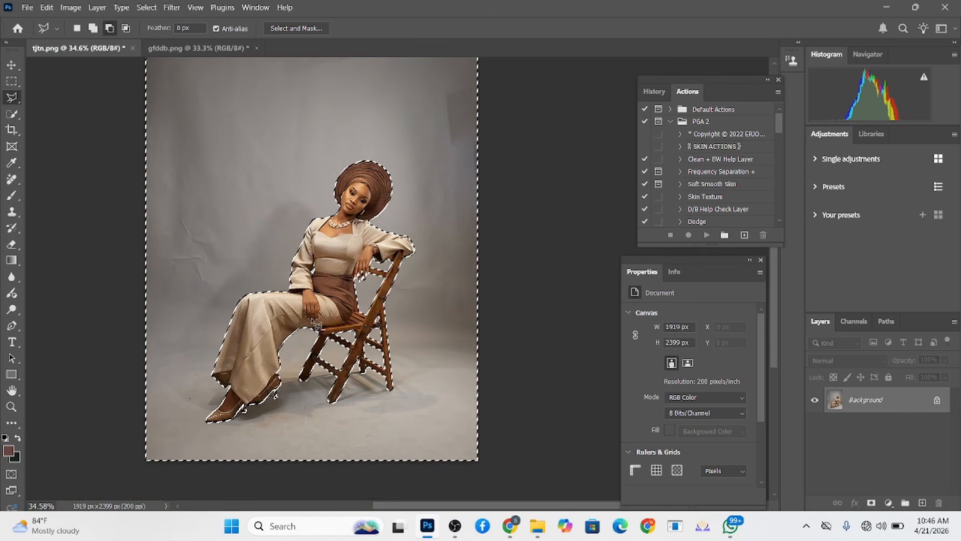
scroll(349, 340, "up", 1)
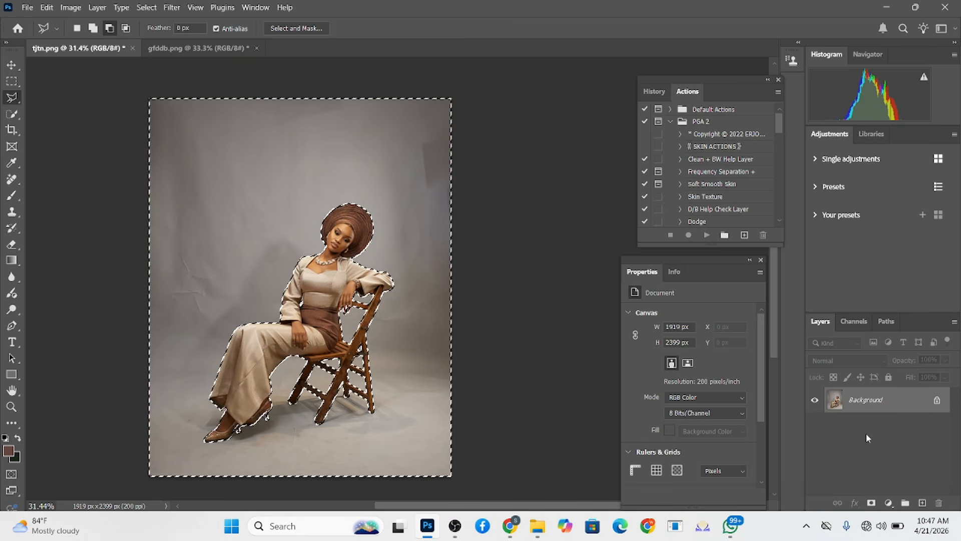
Duplicate the Background layer twice, mask the upper copy from the selection, and invert the mask to isolate the woman and chair
left_click_drag(874, 406, 921, 502)
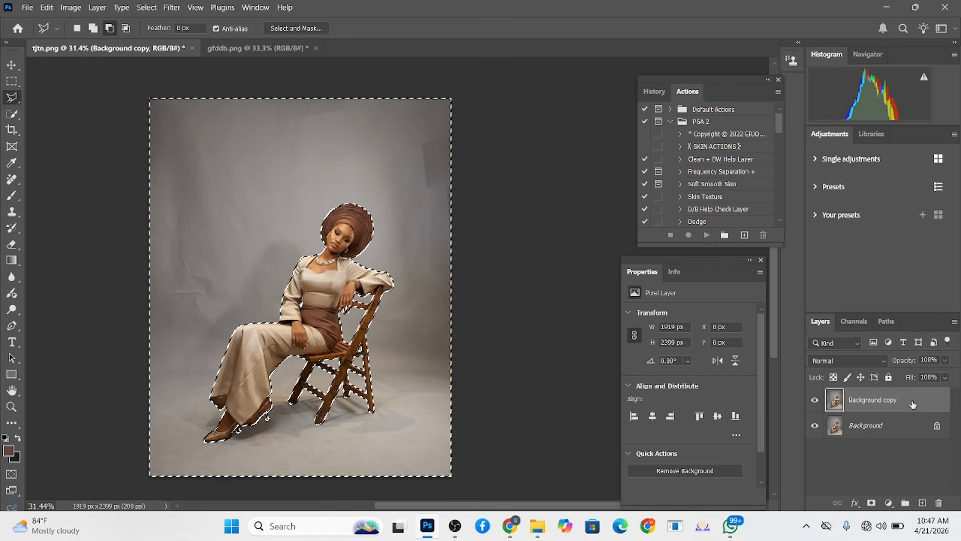
left_click_drag(913, 404, 921, 502)
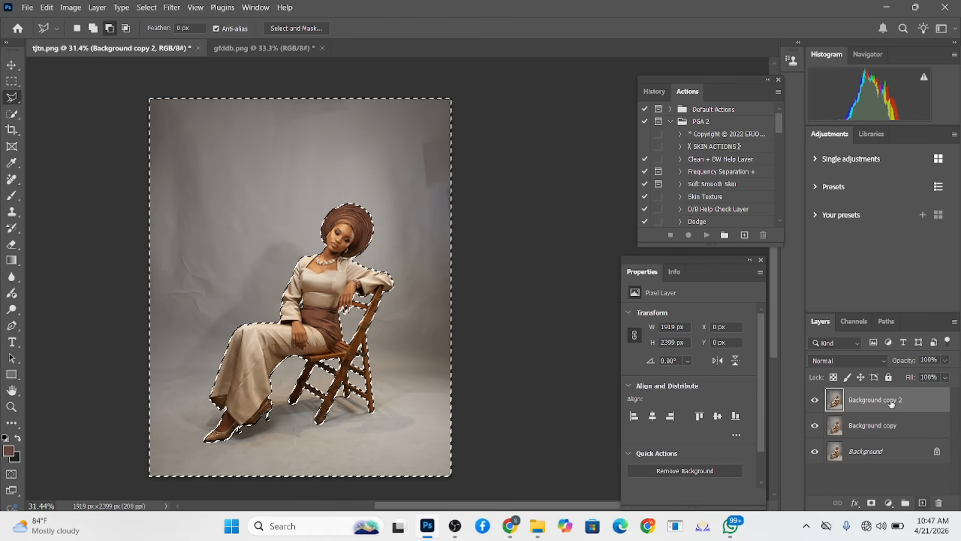
left_click(871, 503)
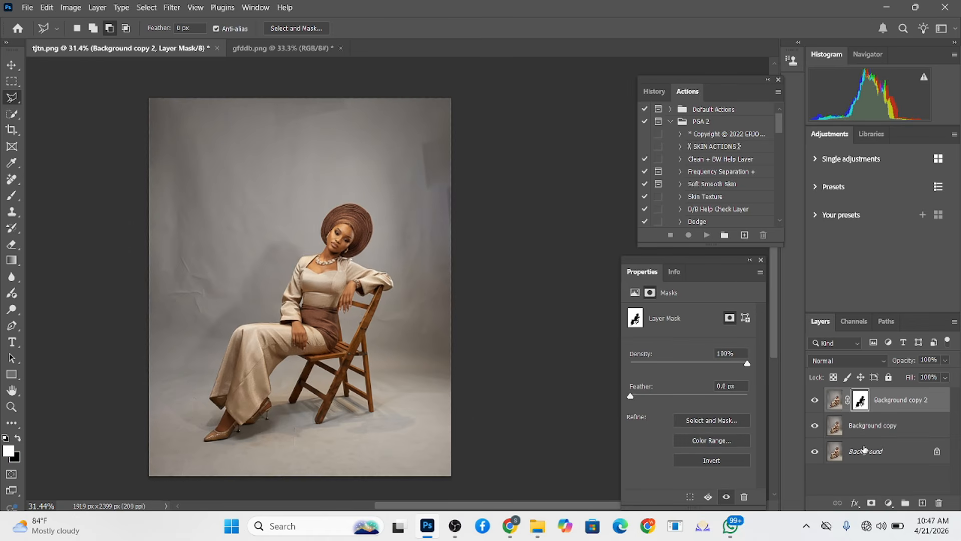
key("ctrl+i")
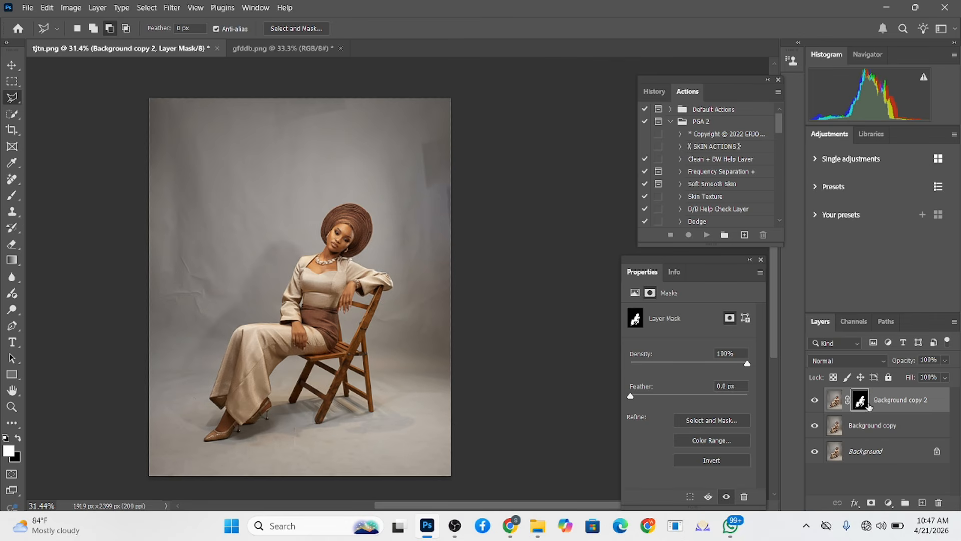
left_click(815, 401, "alt")
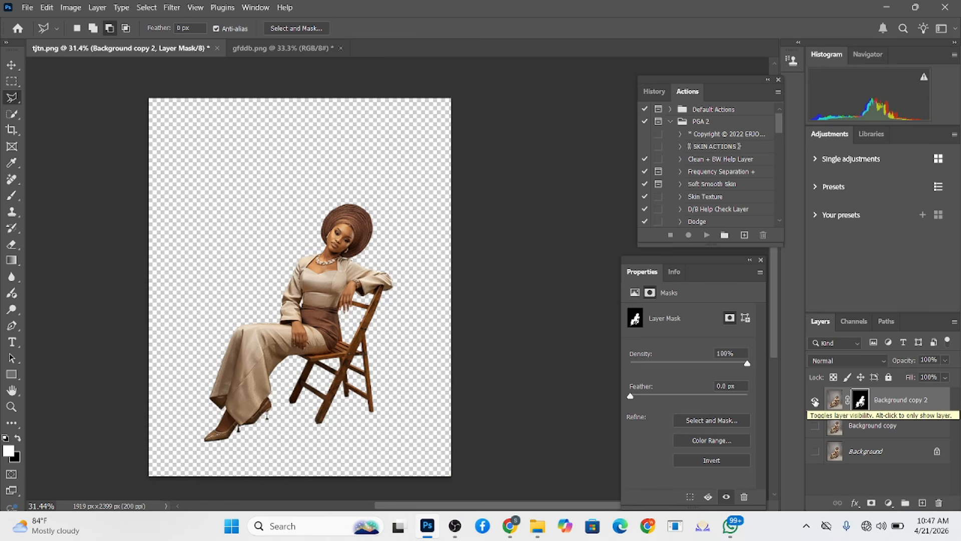
left_click(815, 400, "alt")
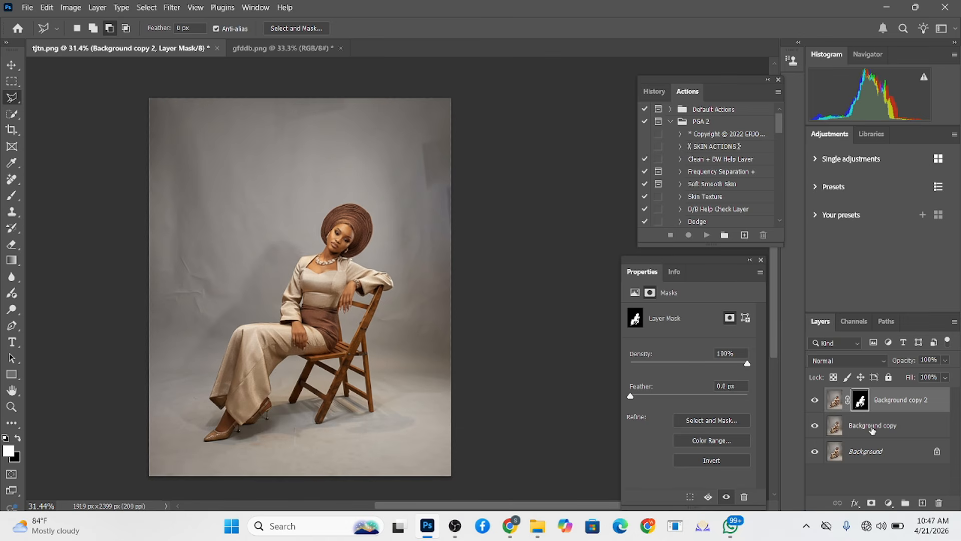
Select the Background copy layer, load the woman and chair selection from the upper layer's mask, and expand it
left_click(849, 428)
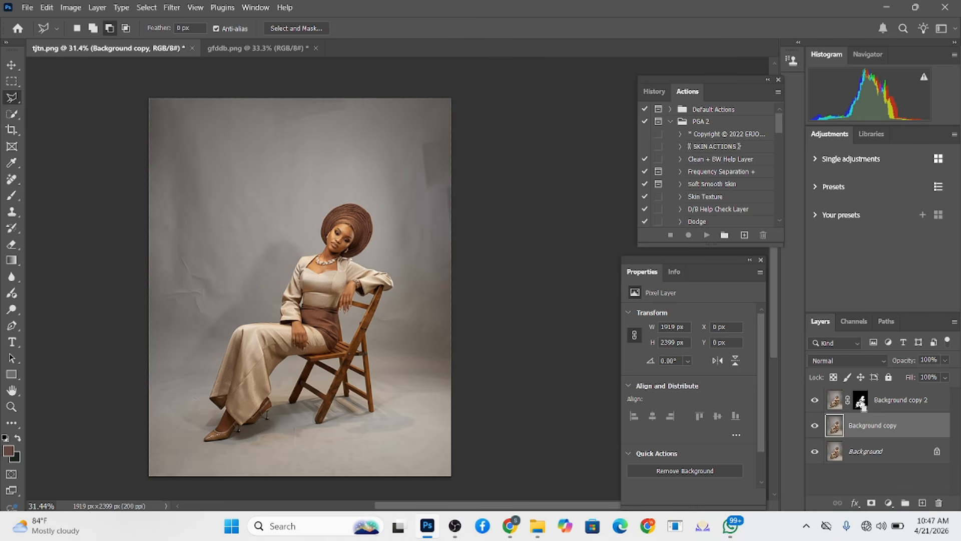
left_click(861, 401, "ctrl")
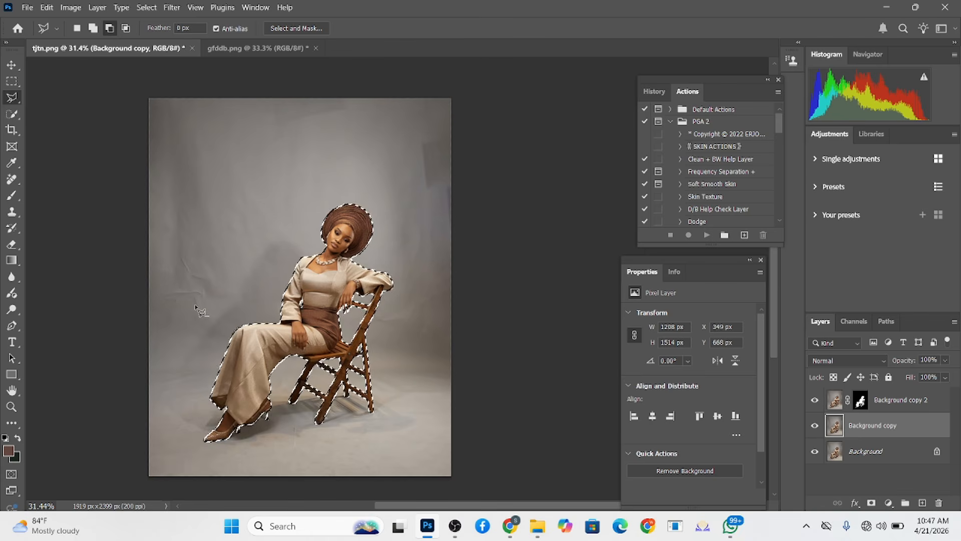
left_click(146, 7)
mouse_move(165, 188)
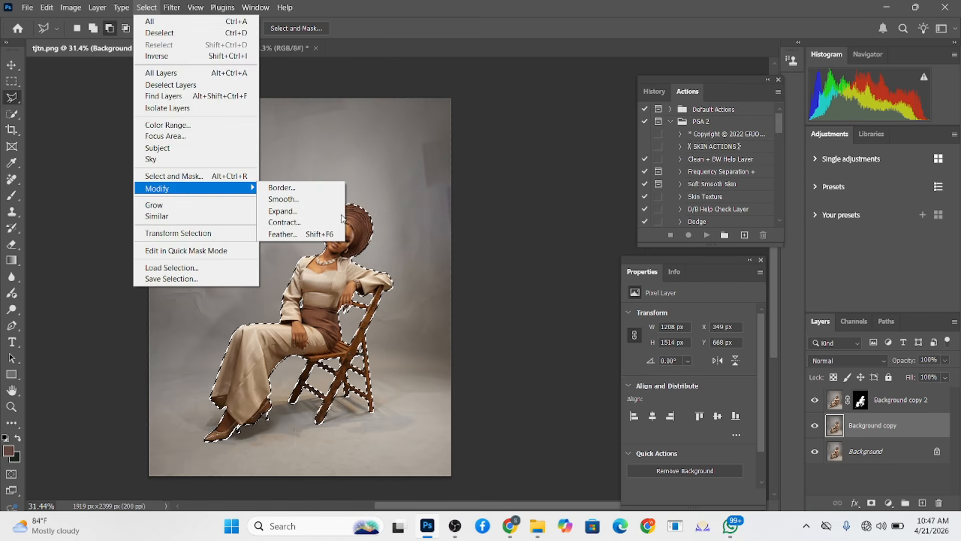
left_click(295, 213)
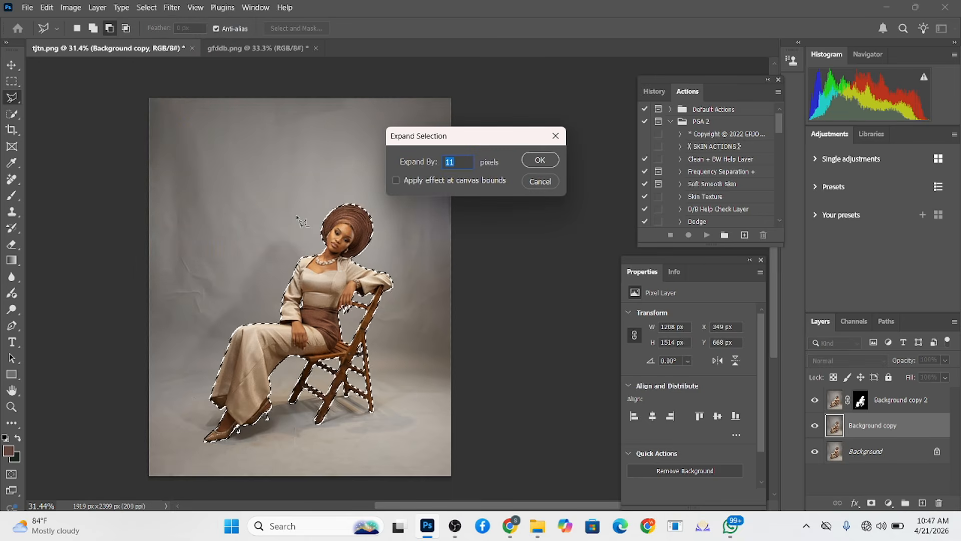
key("Return")
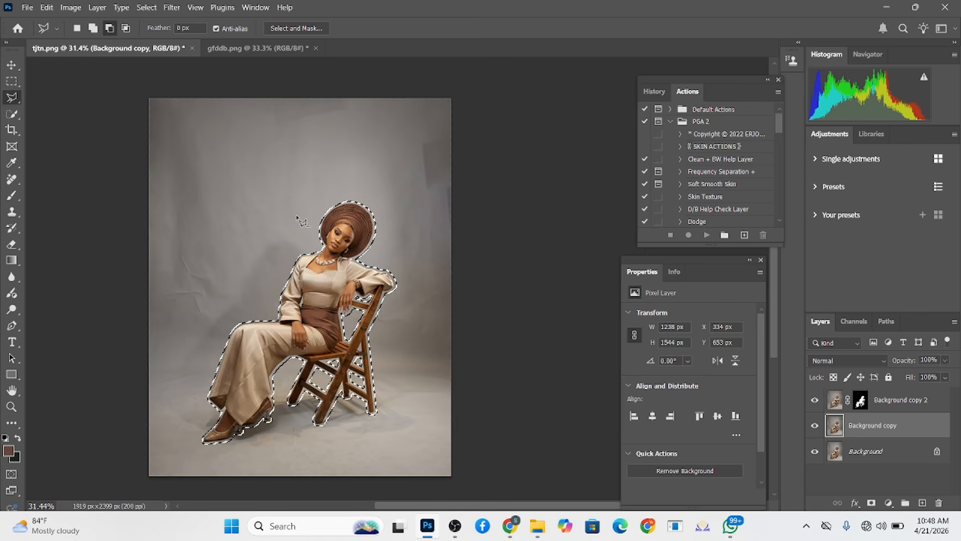
Fill the expanded selection on Background copy to remove the woman and chair, deselect, and check the fill with the cutout layer hidden
right_click(315, 222)
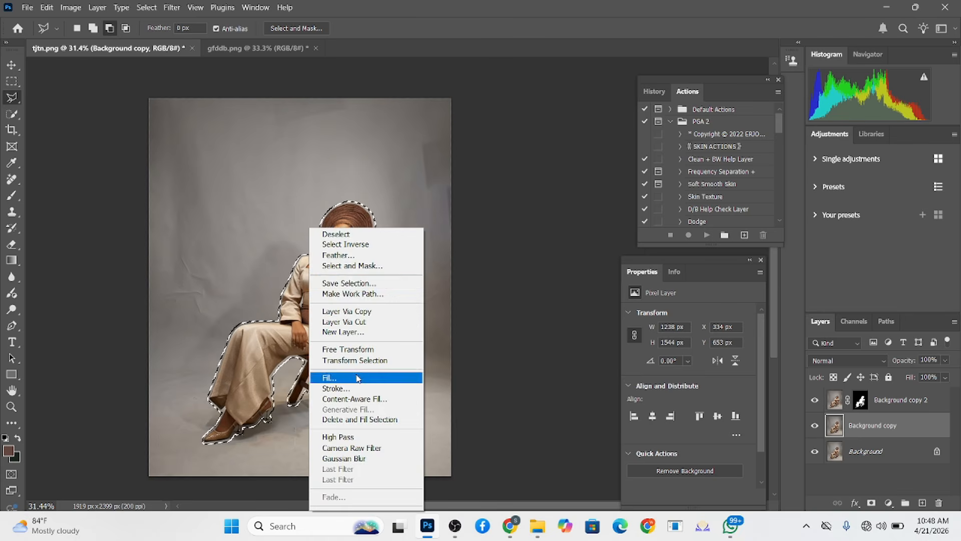
left_click(340, 369)
left_click(400, 120)
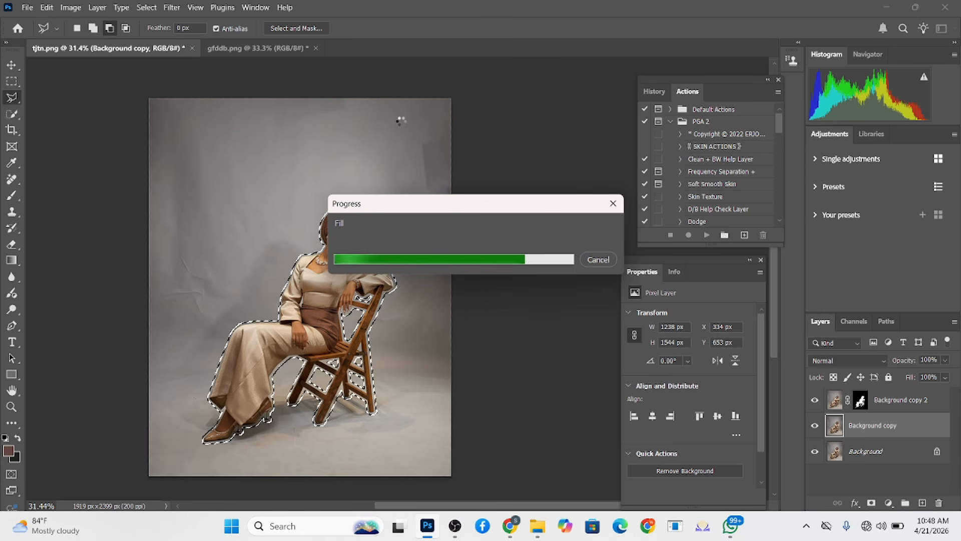
key("ctrl+d")
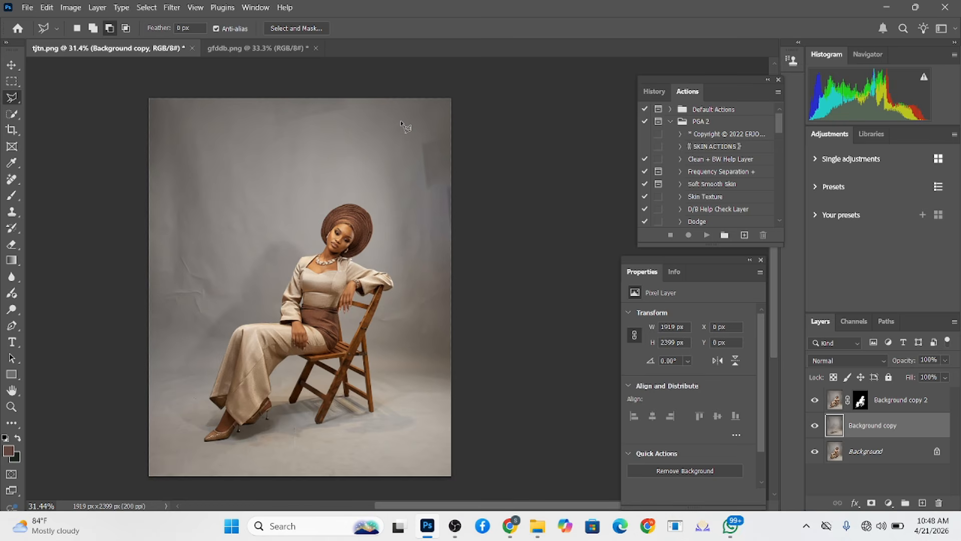
left_click(815, 401)
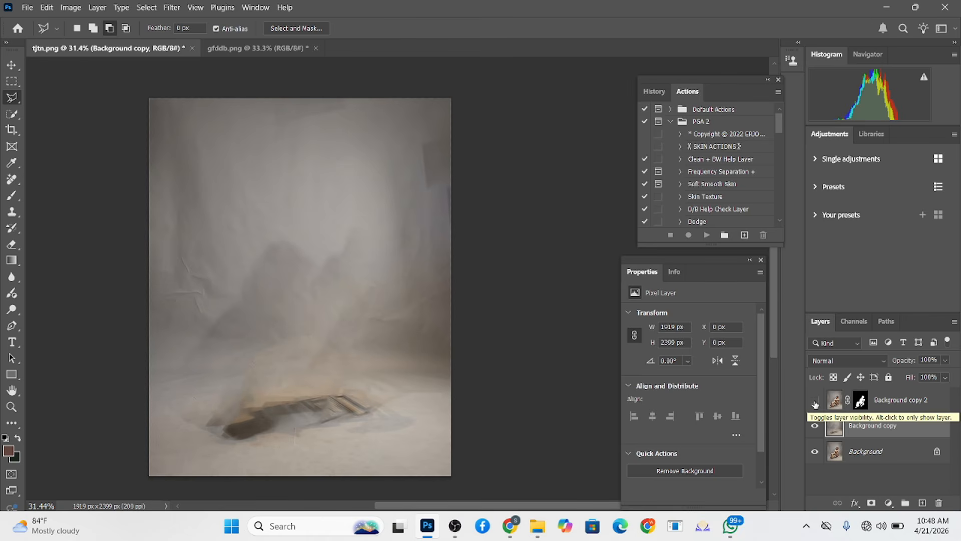
left_click(815, 400)
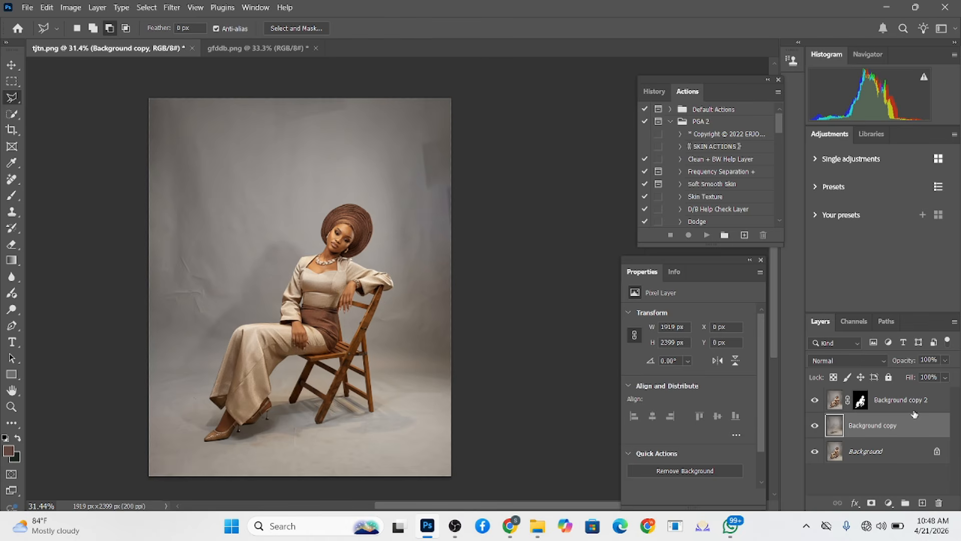
Apply a Gaussian Blur with a radius of 112.9 pixels to the filled Background copy layer
left_click(171, 9)
mouse_move(226, 171)
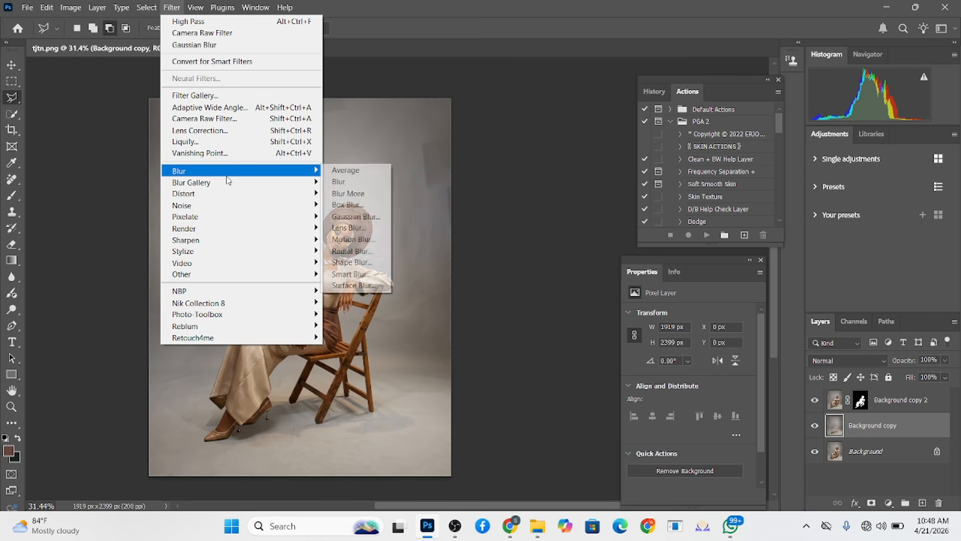
left_click(356, 217)
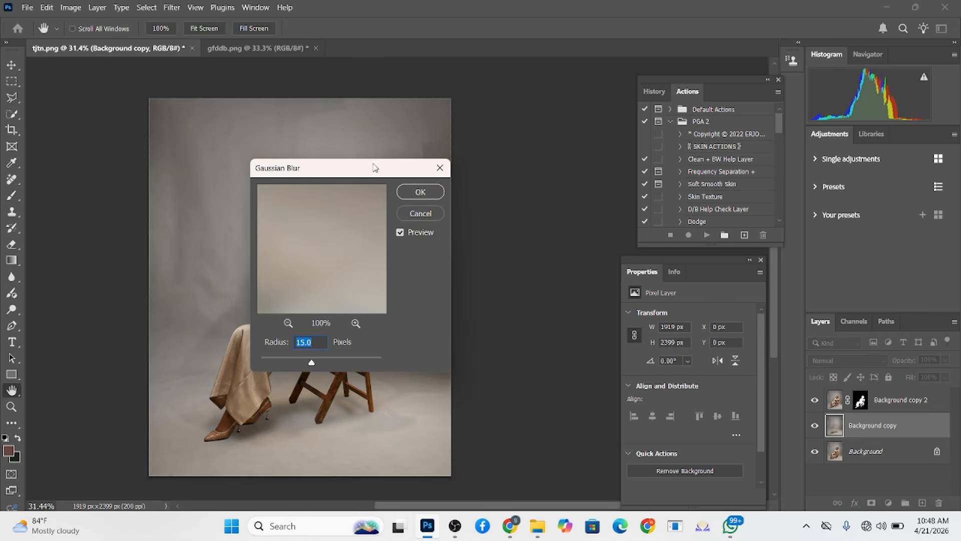
left_click_drag(373, 170, 541, 192)
left_click_drag(503, 376, 505, 377)
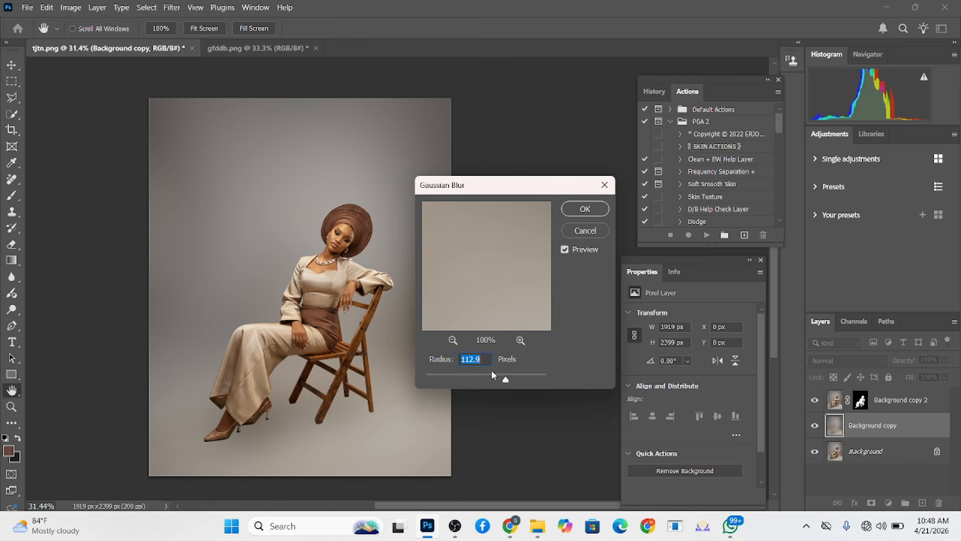
left_click(575, 210)
key("l")
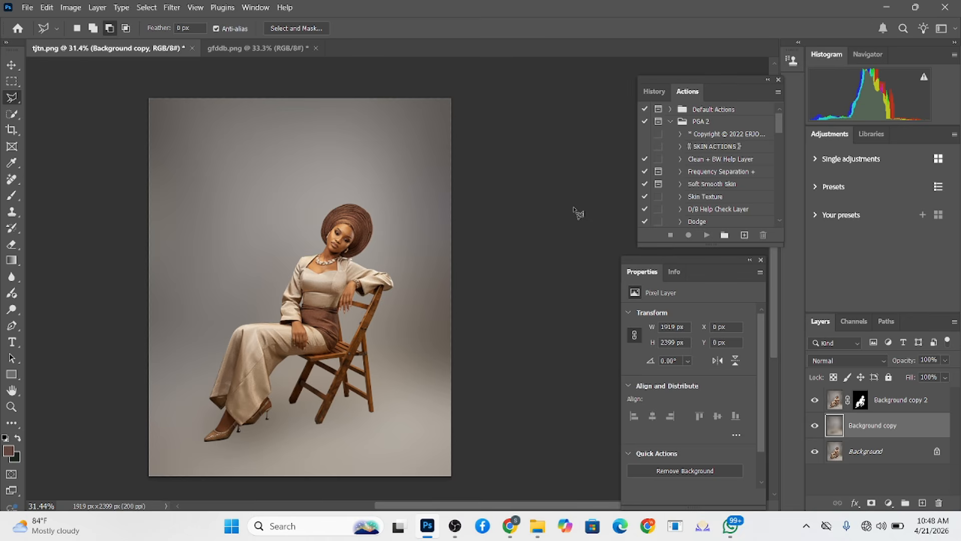
Unlock the background layer in gfddb.png and copy its niche-wall image into tjtn.png, directly beneath the woman's cutout layer
left_click(299, 48)
left_click(938, 403)
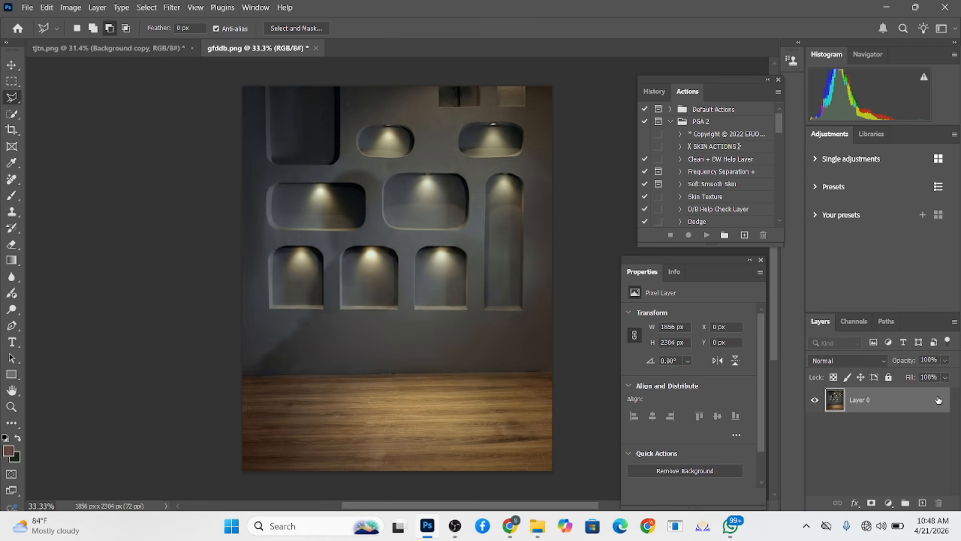
key("c")
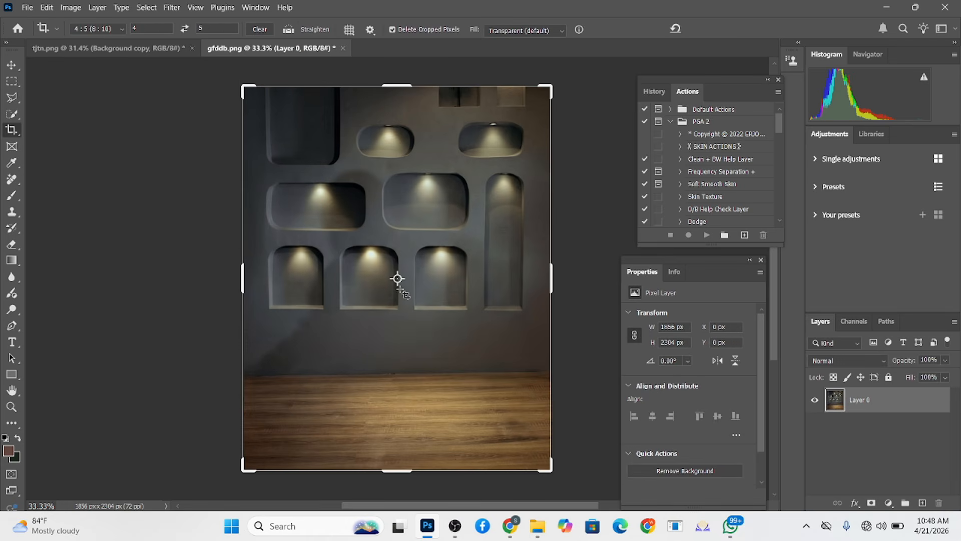
key("v")
left_click_drag(436, 337, 340, 319)
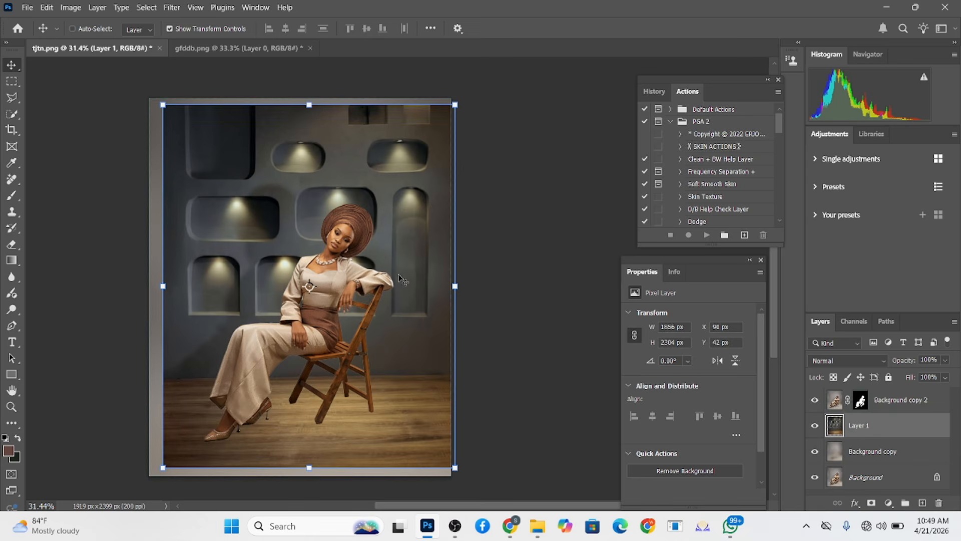
Align the niche-wall backdrop with the canvas's bottom edge and scale it proportionally to about 105.91%
left_click_drag(382, 279, 388, 287)
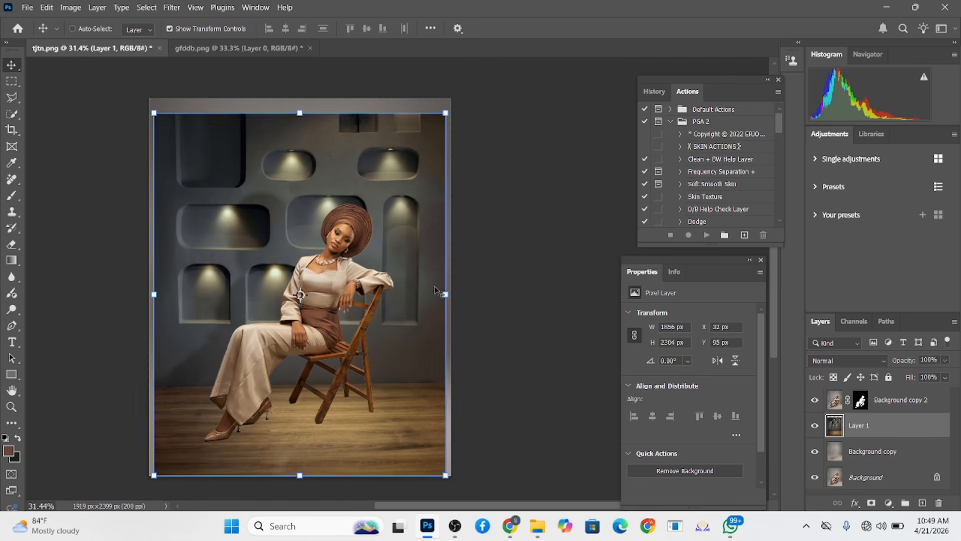
left_click_drag(449, 294, 403, 277)
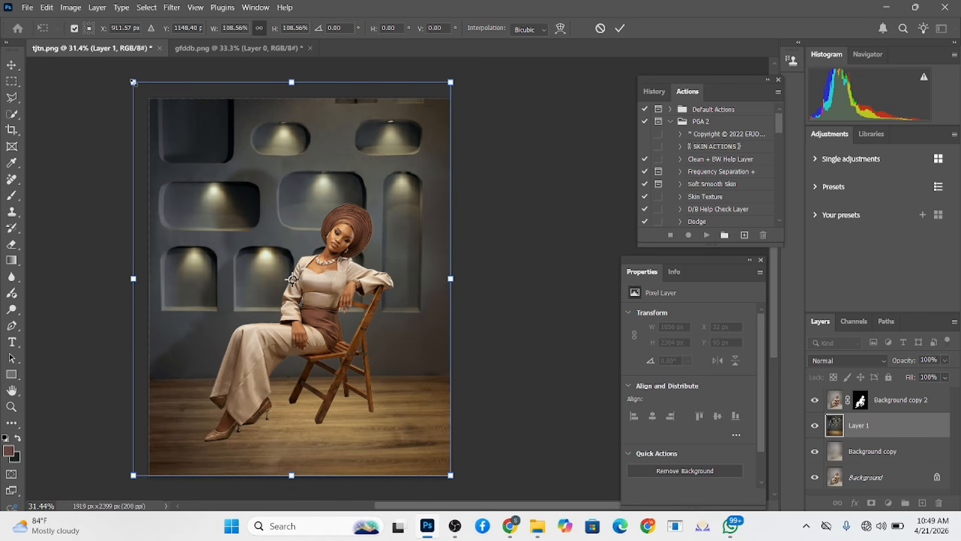
left_click_drag(134, 83, 142, 92)
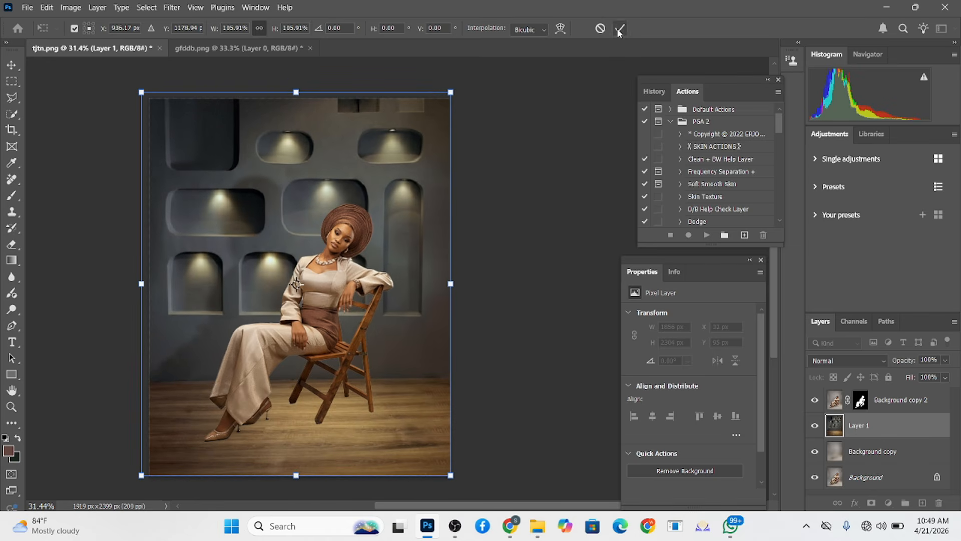
left_click(619, 30)
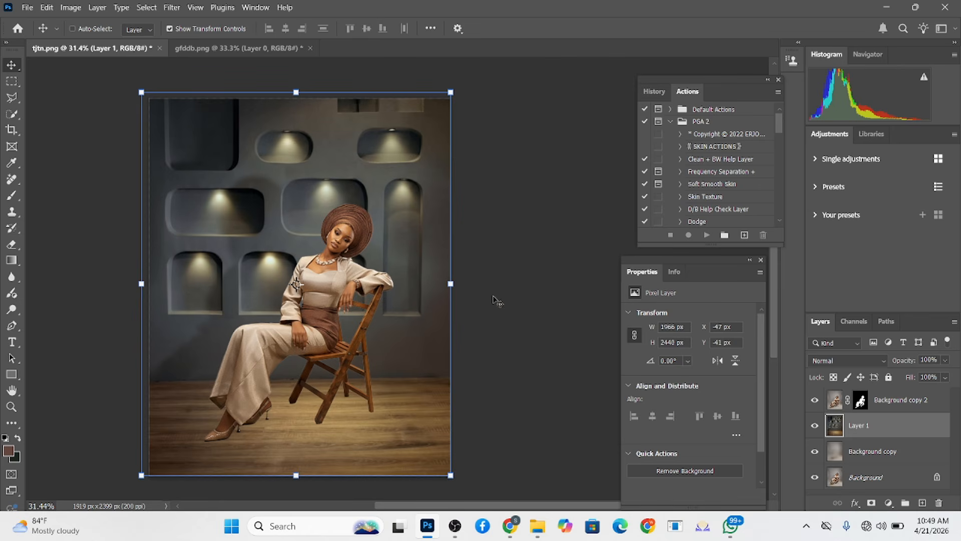
Move the niche-wall backdrop slightly up and scale it proportionally to about 104.39% so it covers the whole canvas
left_click_drag(426, 274, 425, 262)
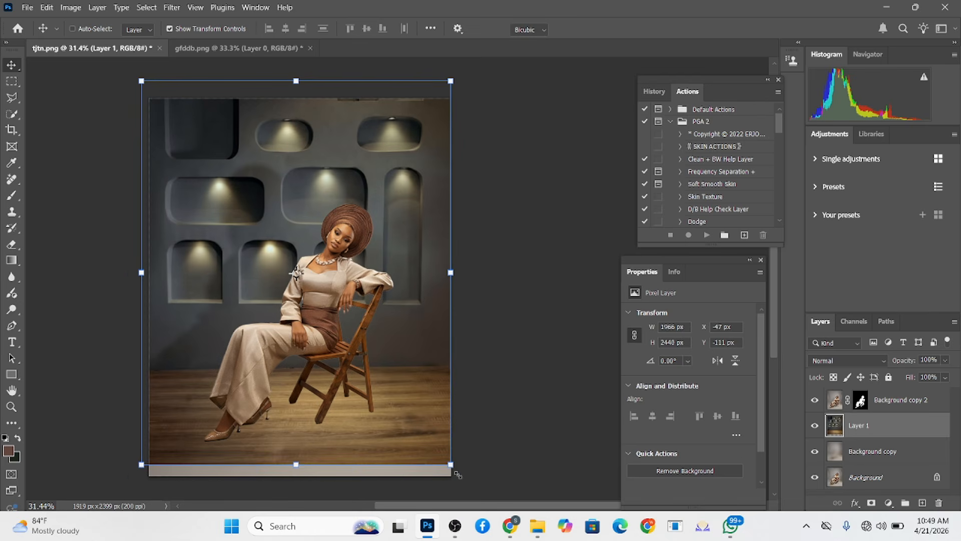
left_click_drag(457, 474, 460, 477)
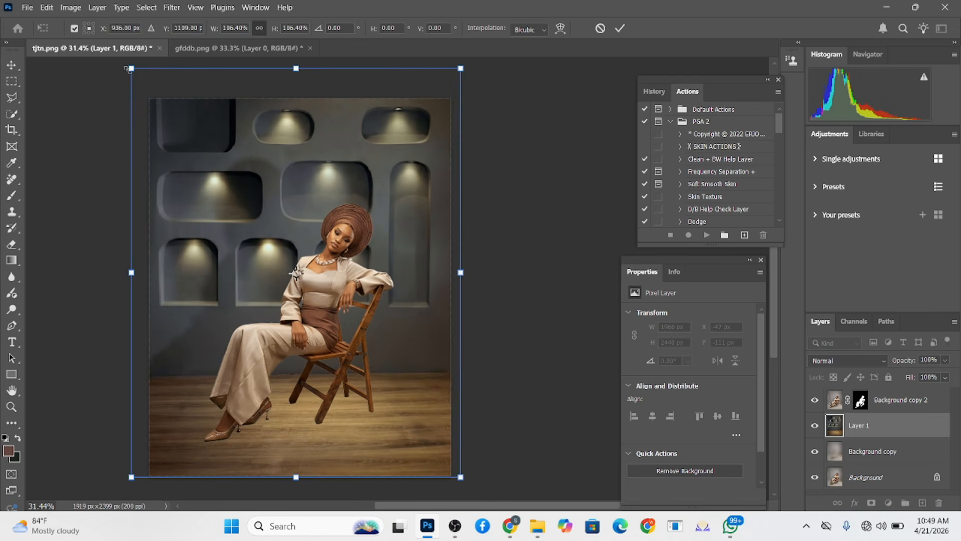
left_click_drag(129, 64, 135, 71)
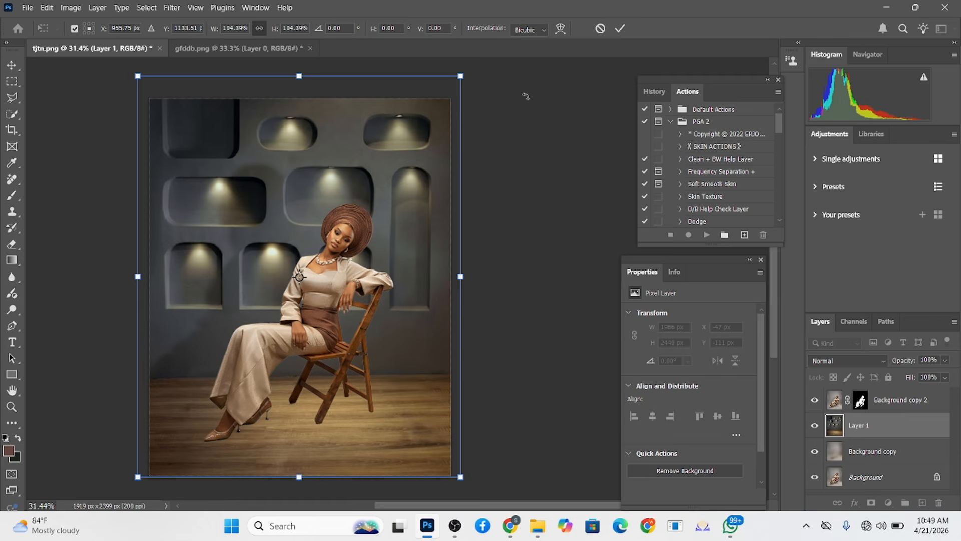
left_click(622, 29)
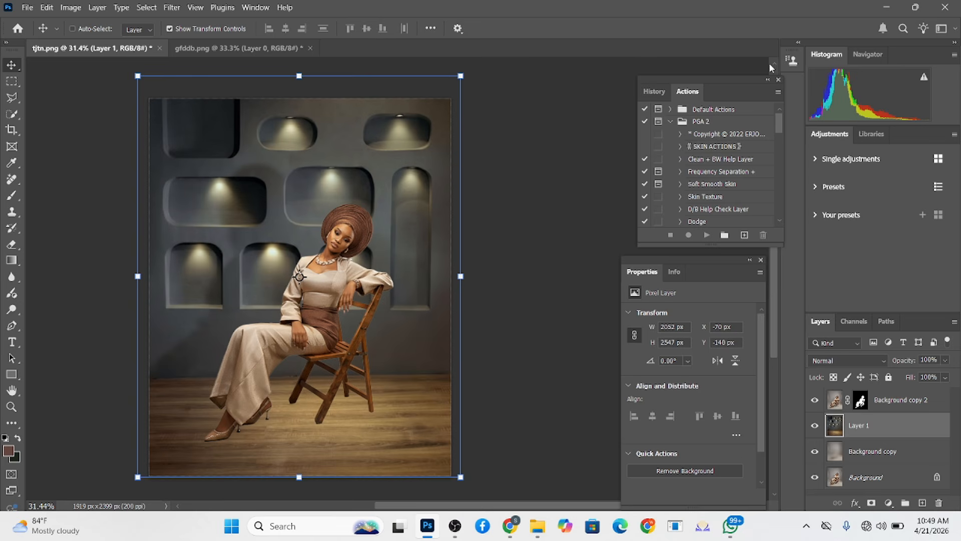
Try the Overlay blend mode on the niche-wall backdrop layer and return it to Normal
left_click(844, 361)
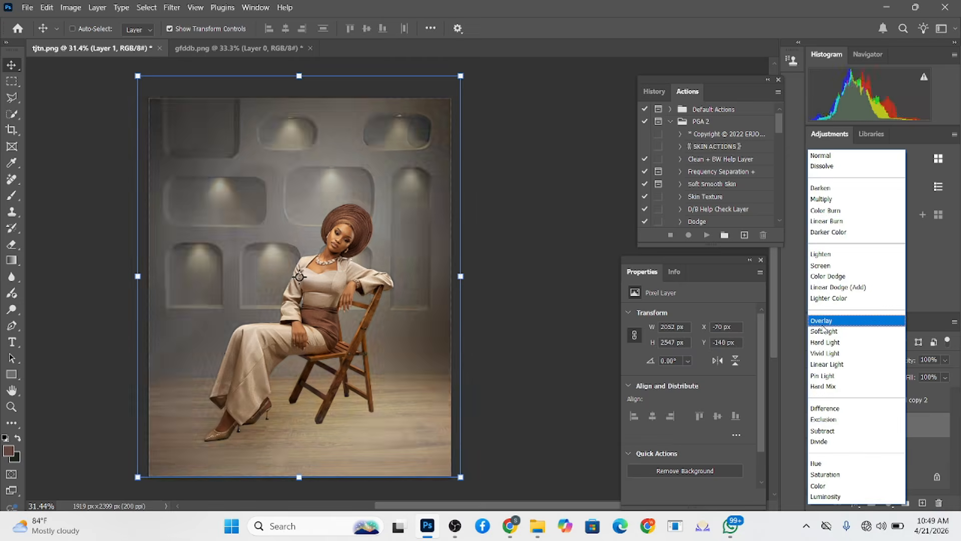
left_click(824, 328)
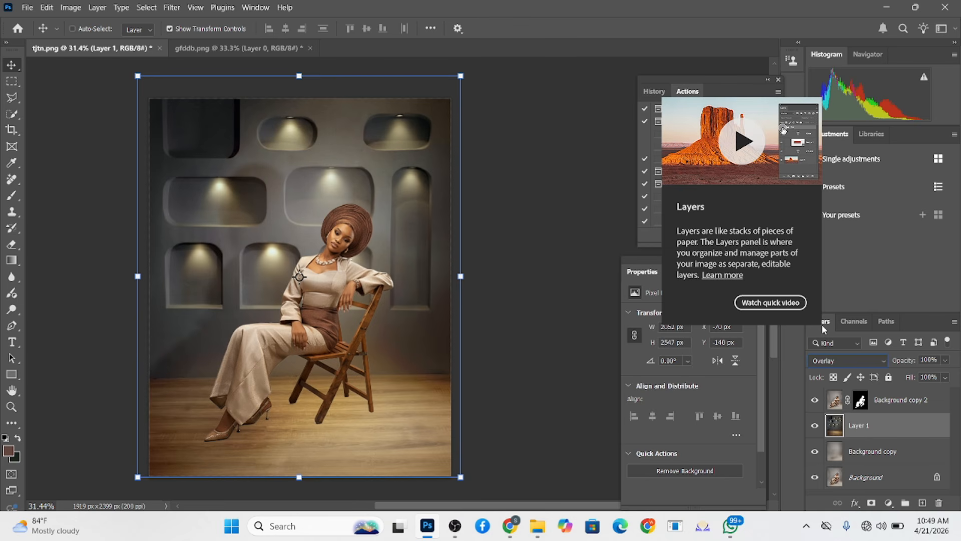
left_click(862, 362)
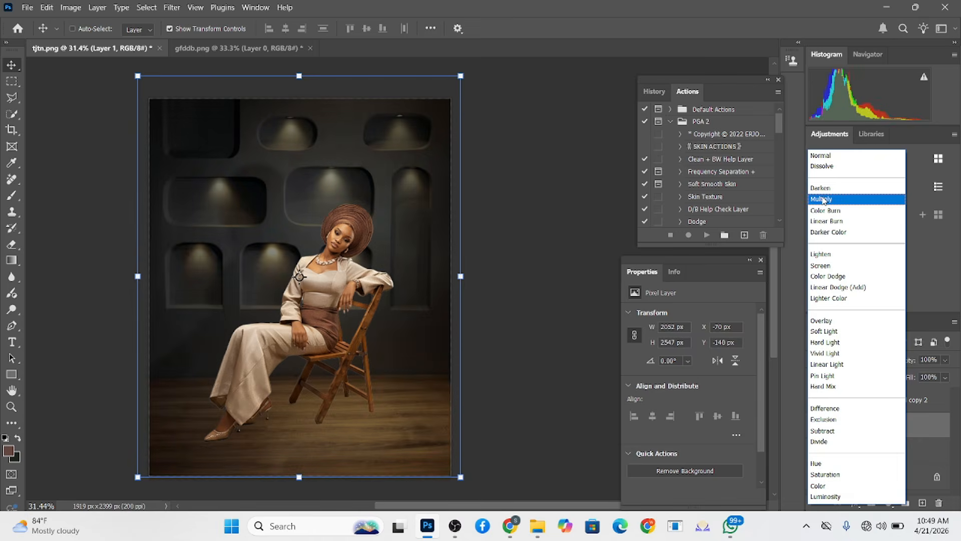
left_click(823, 158)
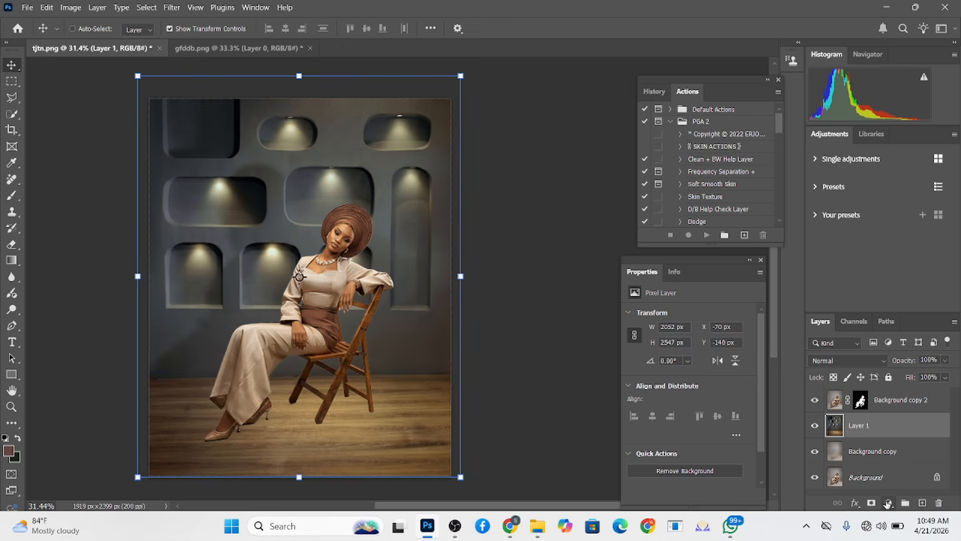
Add a Curves adjustment above the niche-wall layer and darken the midtones slightly with a point at input 138, output 124
left_click(888, 503)
left_click(881, 344)
left_click_drag(705, 384, 705, 389)
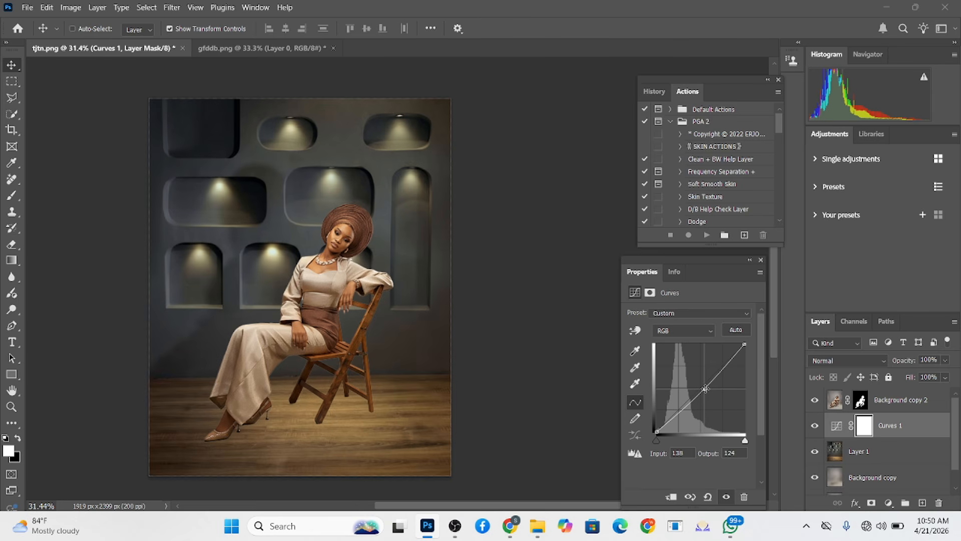
Hide the blurred Background copy layer, compare the image with and without the niche wall, and select Layer 1
left_click(882, 476)
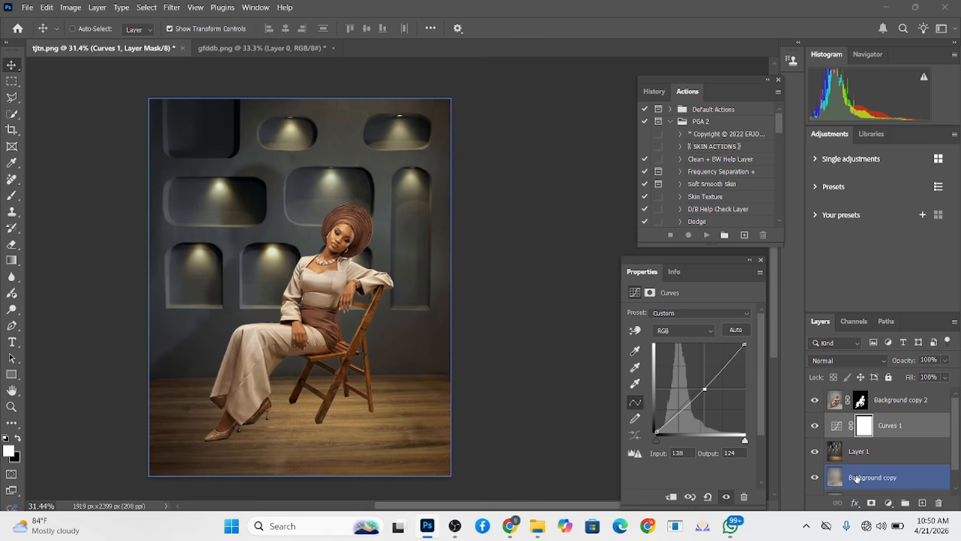
left_click(858, 478)
left_click(815, 479)
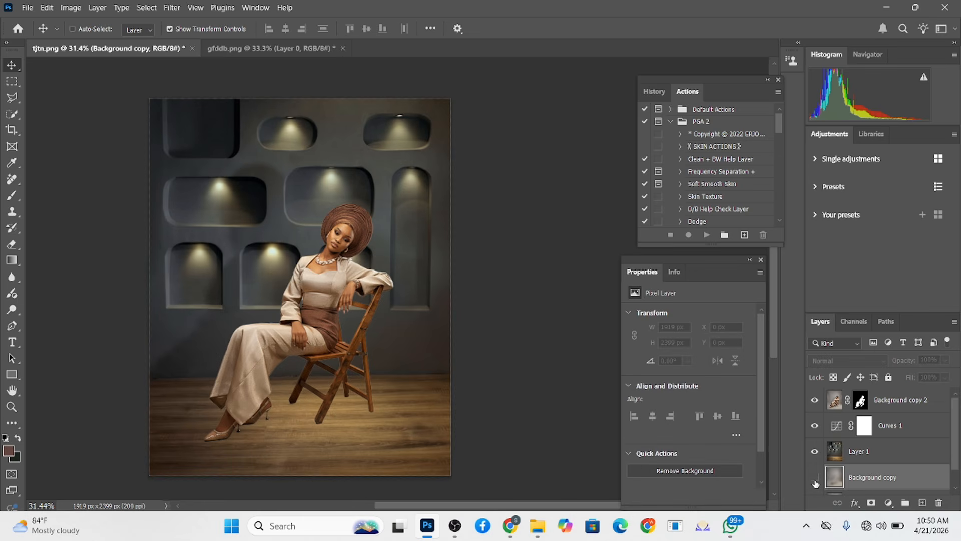
left_click(814, 452)
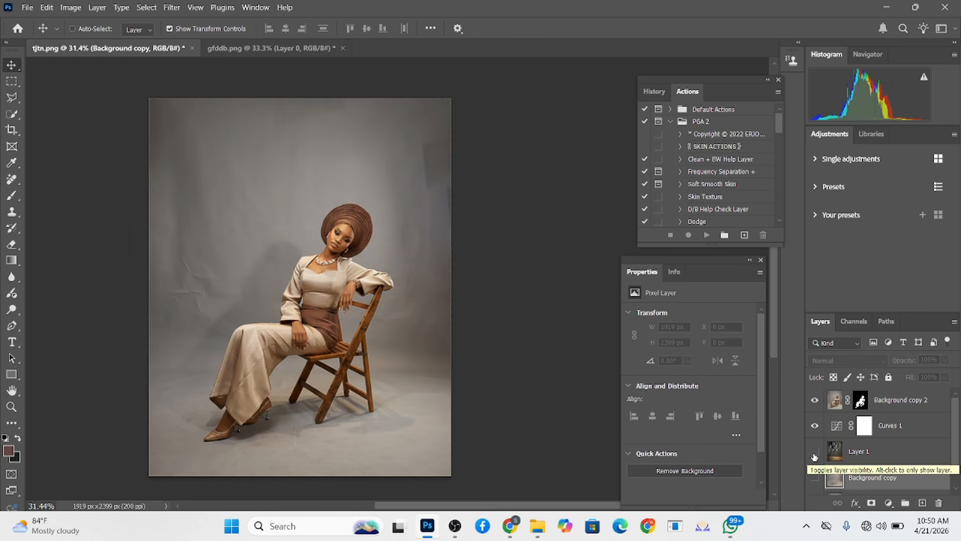
left_click(815, 452)
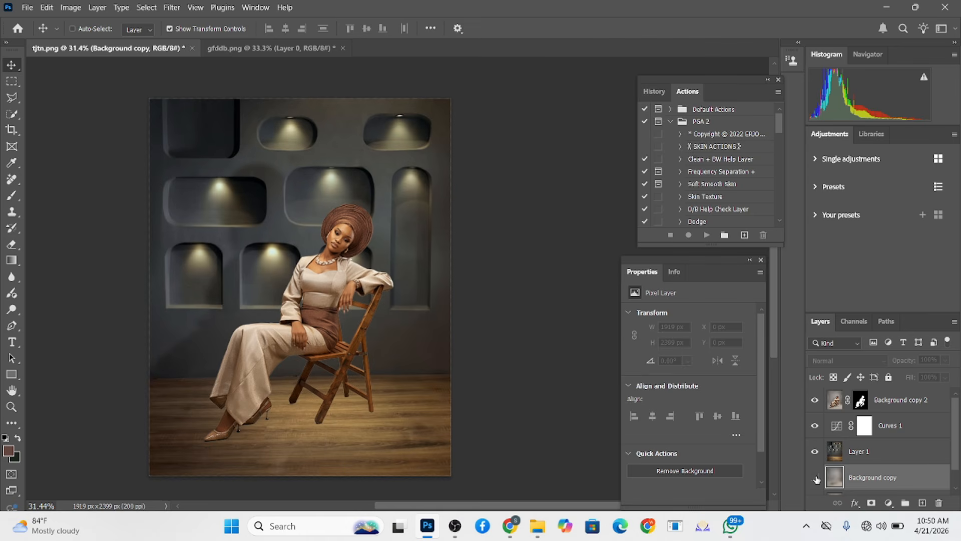
left_click(876, 454)
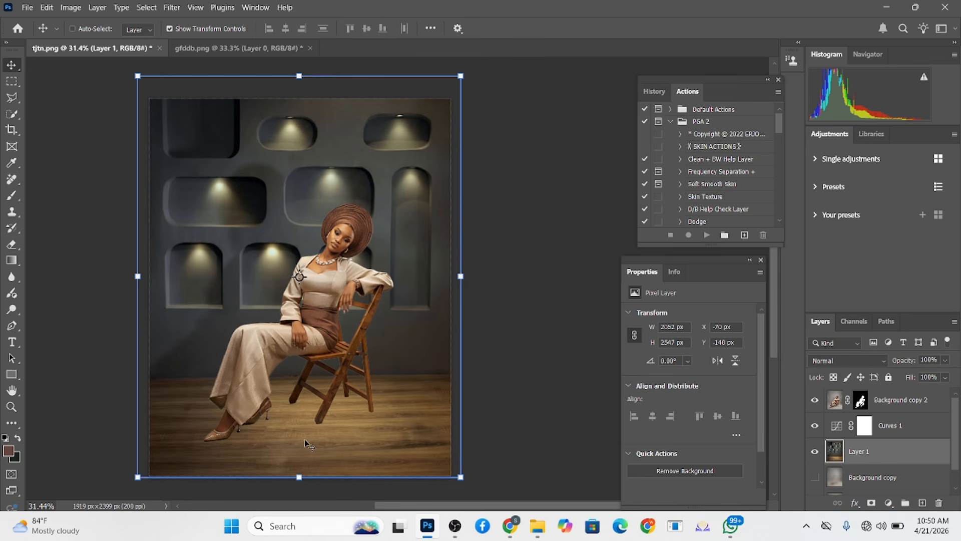
Show the Background copy layer, duplicate the niche-wall Layer 1, hide the duplicate, and select the original Layer 1
left_click(819, 479)
left_click(898, 455)
key("ctrl+j")
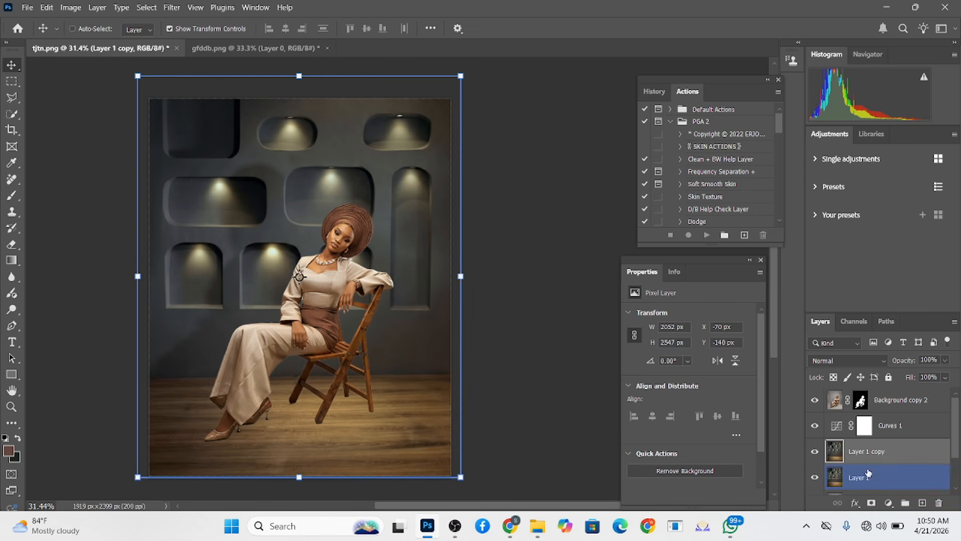
left_click(888, 479)
left_click(815, 451)
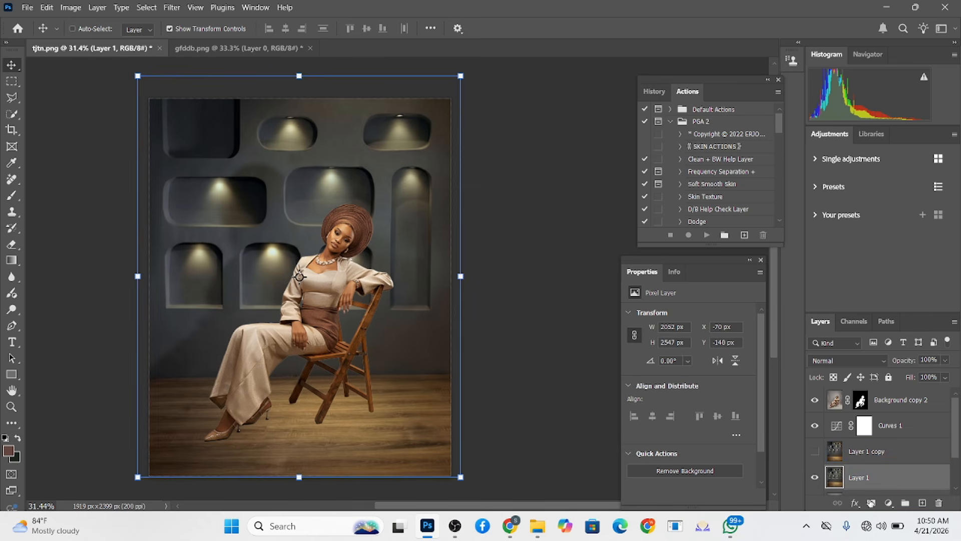
Set Layer 1's blend mode to Overlay so the niche wall blends with the visible Background copy
left_click(831, 360)
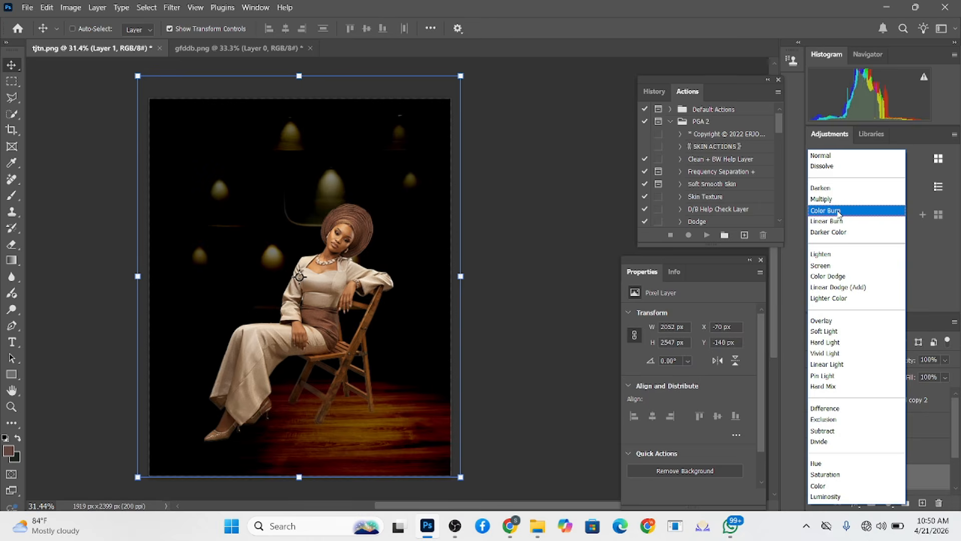
left_click(824, 321)
scroll(831, 450, "down", 2)
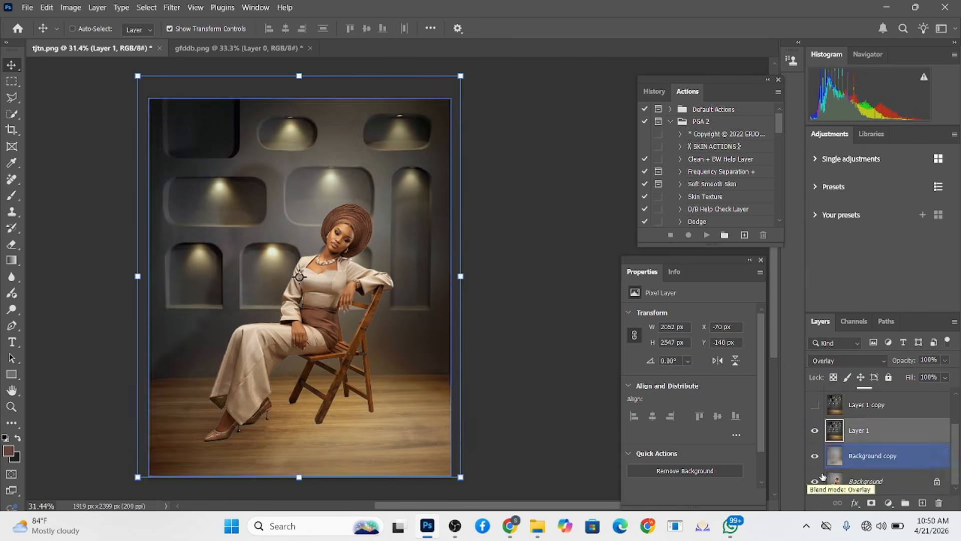
left_click(814, 457)
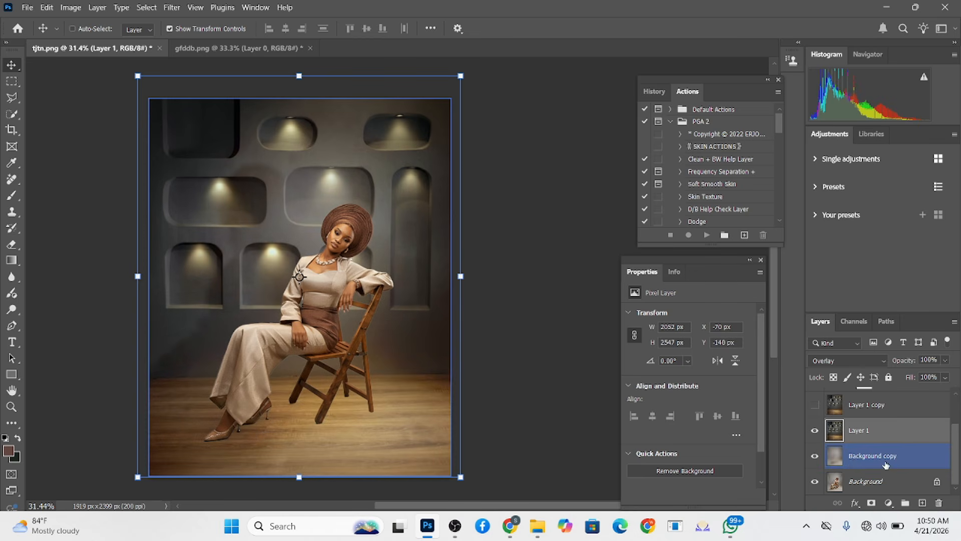
Add a layer mask to Background copy and paint black over the floor around the feet and chair with a soft 414 px brush
left_click(851, 457)
left_click(872, 502)
key("b")
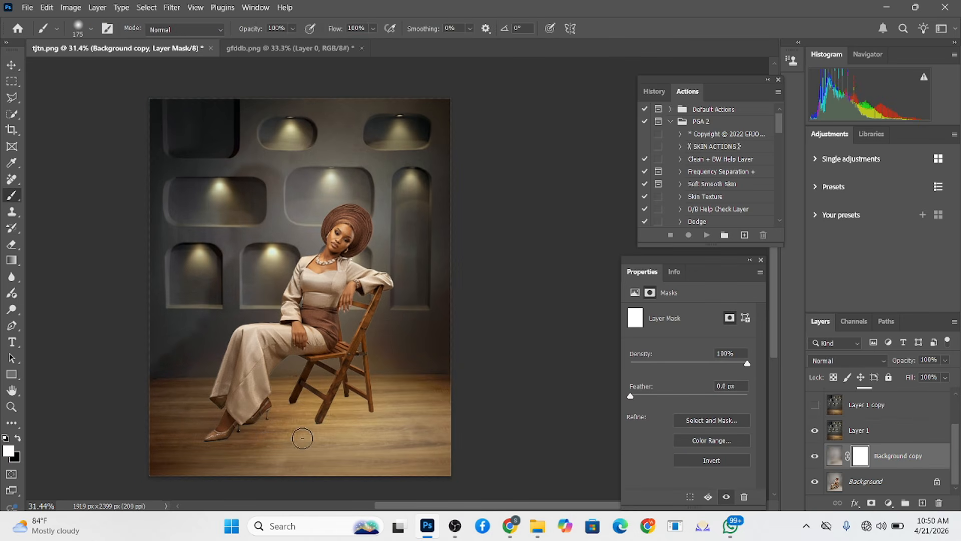
key("x")
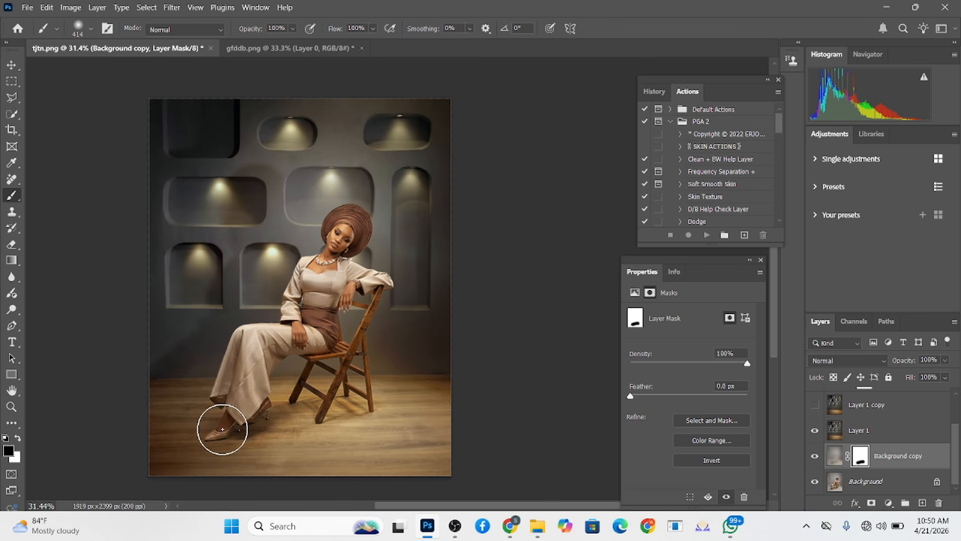
Compare the image with Layer 1 and Background copy toggled, and paint more black on Background copy's mask around the woman and chair
left_click(815, 431)
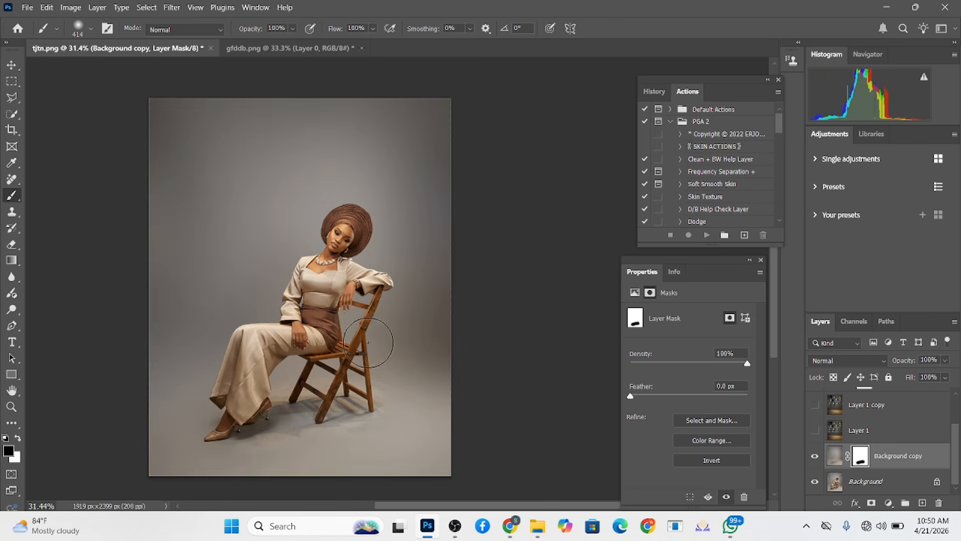
left_click(815, 431)
left_click(816, 458)
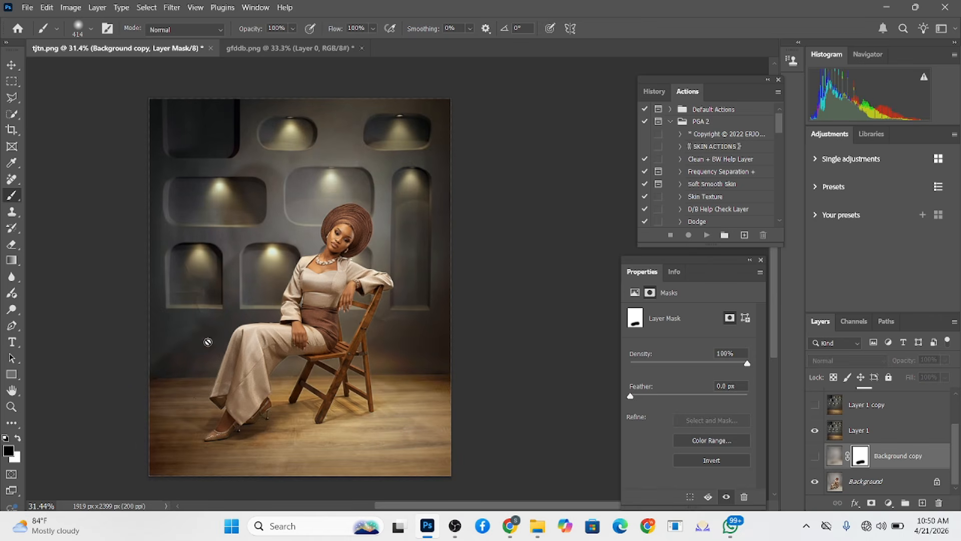
left_click(816, 455)
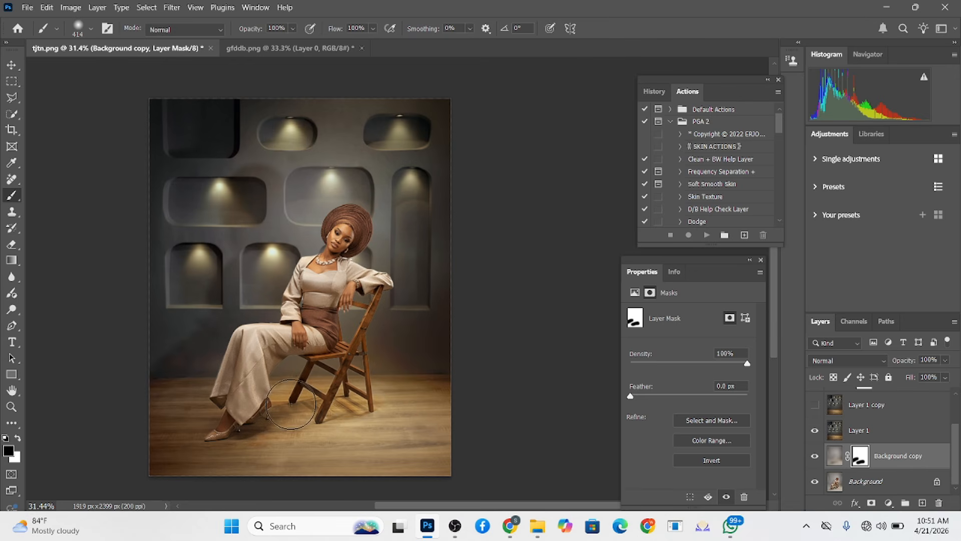
left_click(816, 458)
left_click(817, 457)
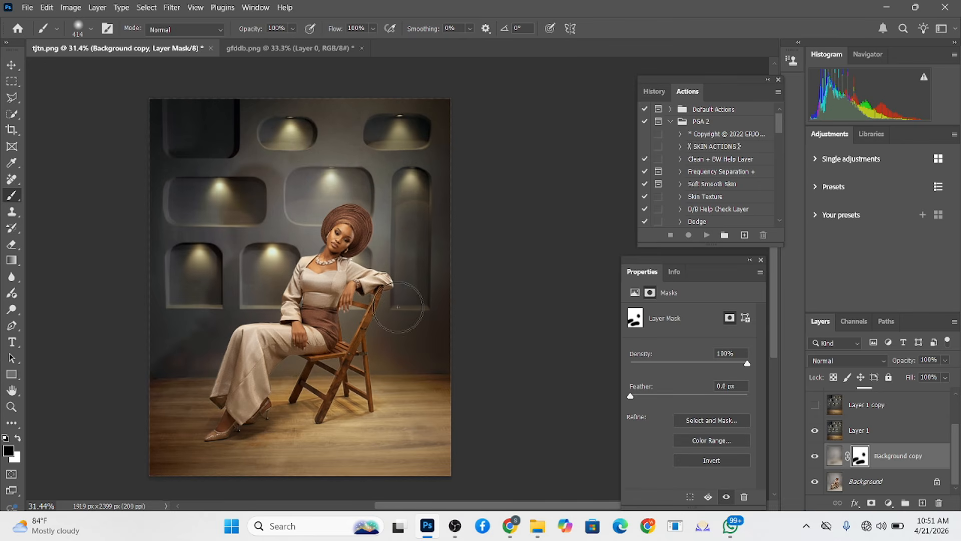
Show Layer 1 copy, add a layer mask to it, and paint black over the floor beneath the feet and chair
left_click(816, 406)
left_click(885, 406)
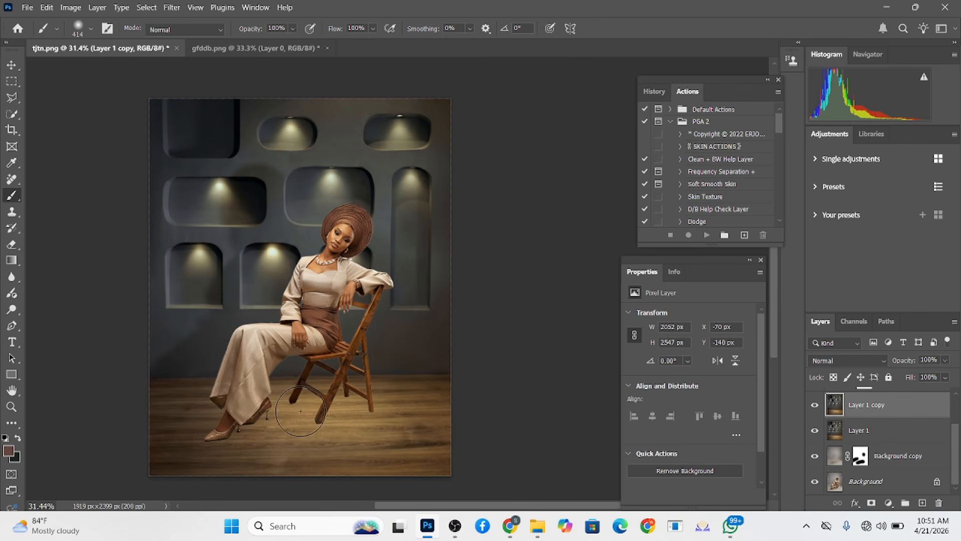
left_click(871, 502)
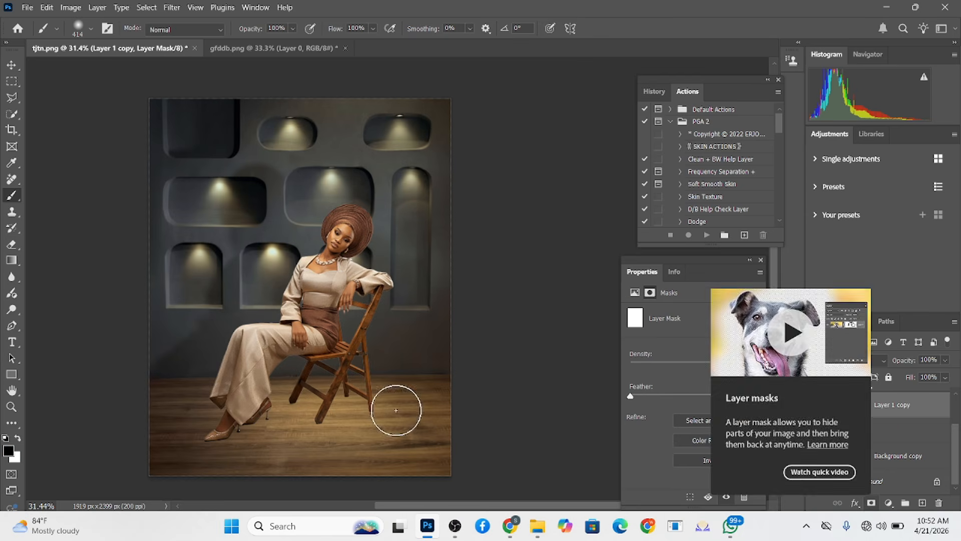
left_click_drag(317, 423, 325, 423)
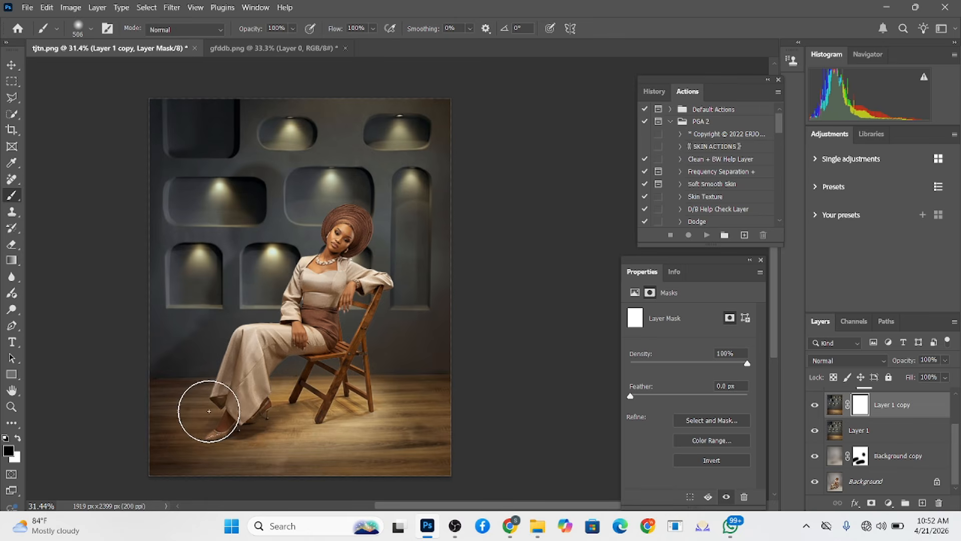
mouse_move(209, 411)
left_mouse_down()
mouse_move(144, 419)
mouse_move(156, 423)
left_mouse_up()
Refine Layer 1 copy's mask with black around the chair and lower wall and white along the floor's front edge
key("x")
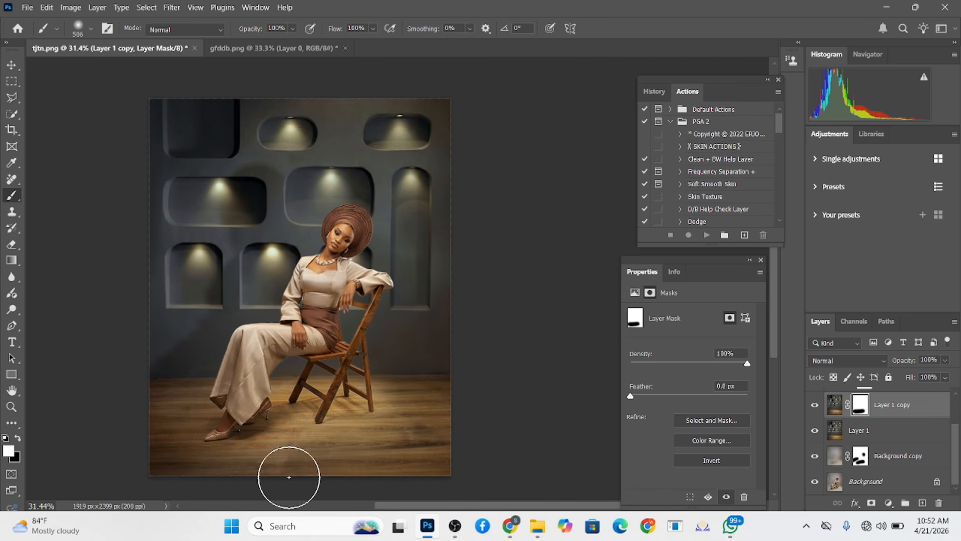
key("x")
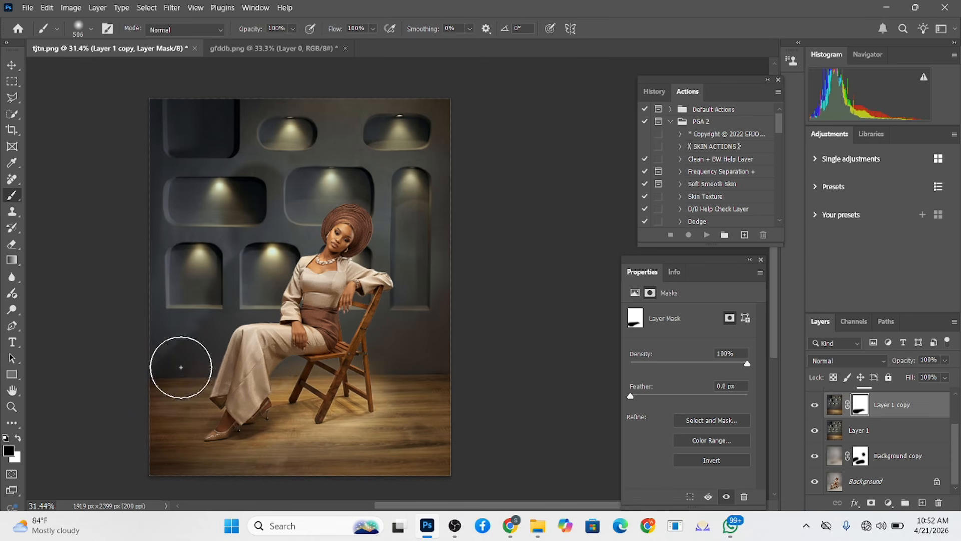
left_click_drag(360, 393, 321, 387)
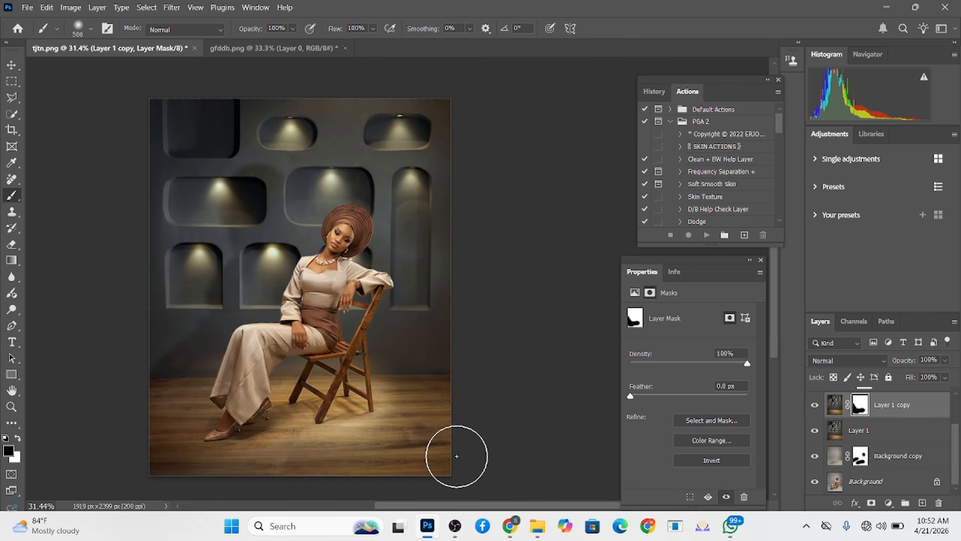
key("x")
left_click_drag(355, 450, 318, 455)
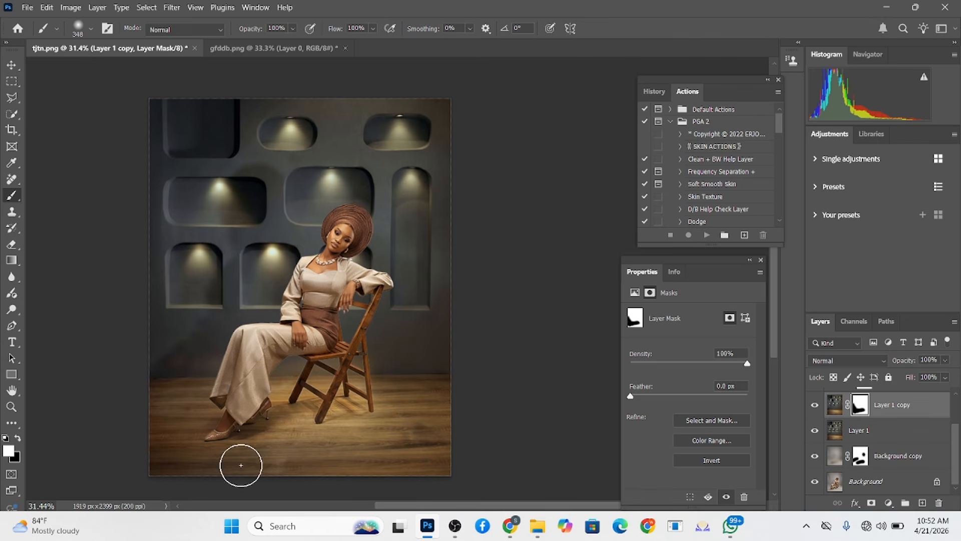
Toggle the visibility of Layer 1 and Layer 1 copy in turn to compare their effect on the floor and wall
scroll(351, 345, "down", 1)
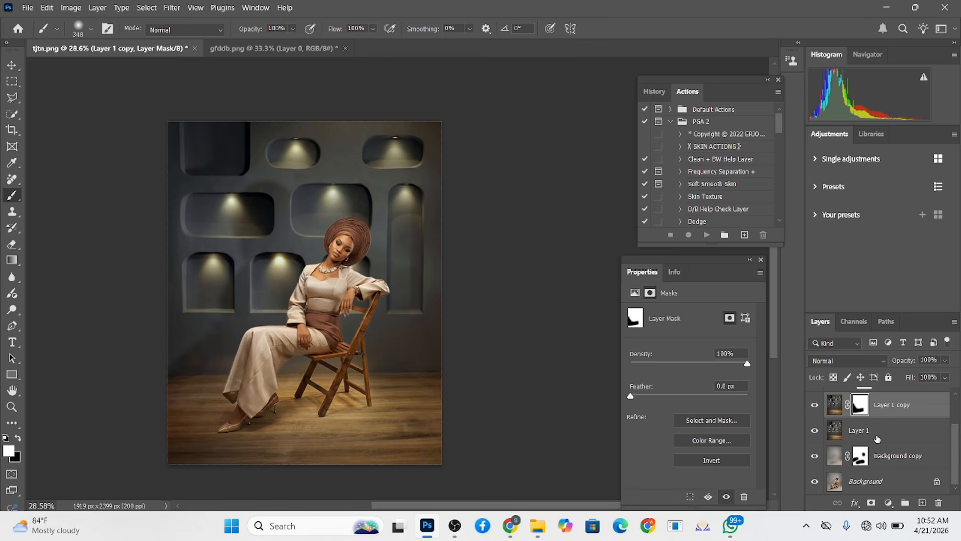
left_click(815, 432)
left_click(815, 432)
left_click(815, 431)
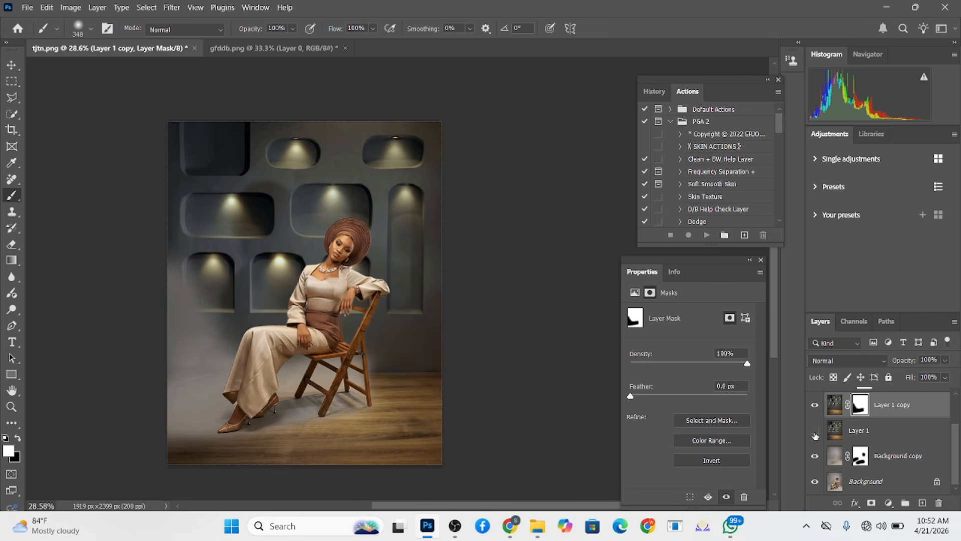
left_click(816, 433)
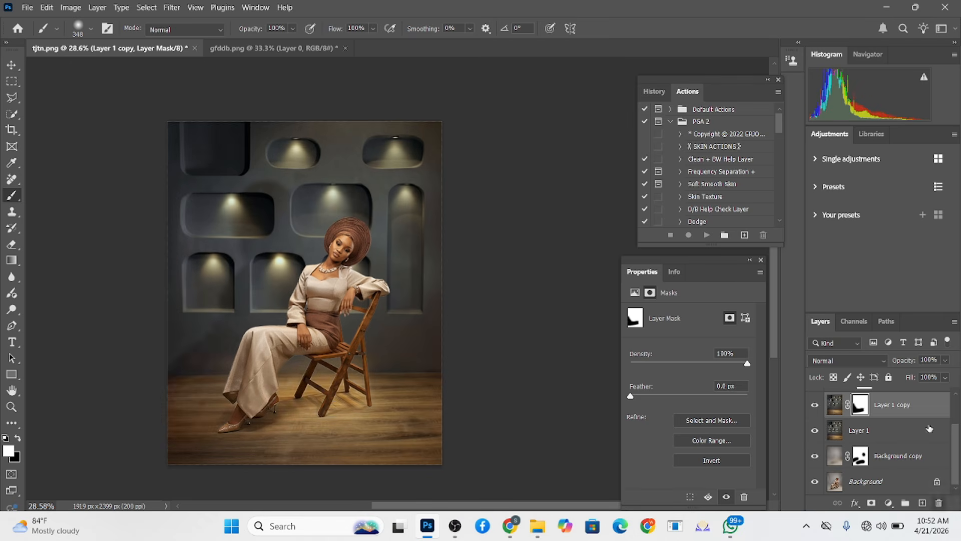
left_click(815, 408)
left_click(816, 408)
left_click(815, 408)
left_click(815, 408)
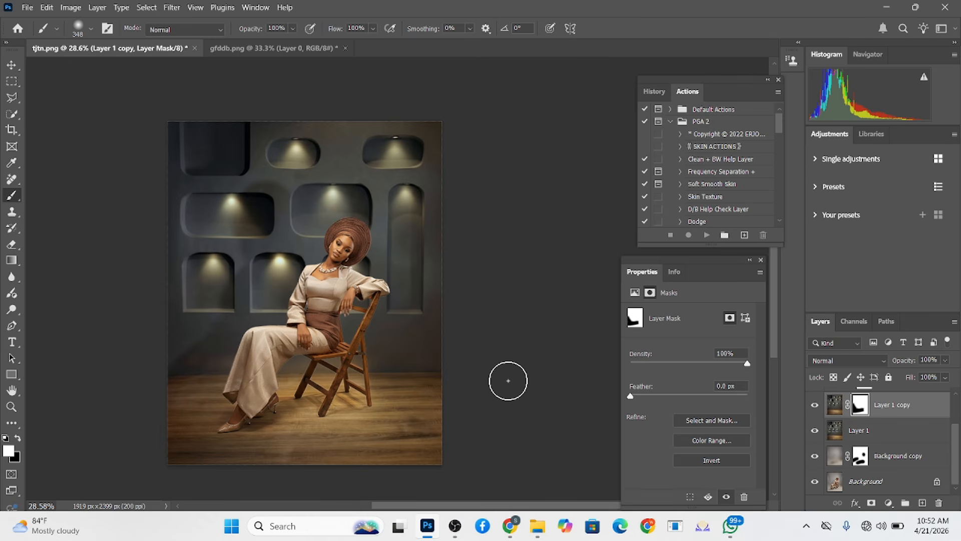
Examine the chair and floor up close with and without the Curves 1 adjustment
scroll(381, 353, "up", 1)
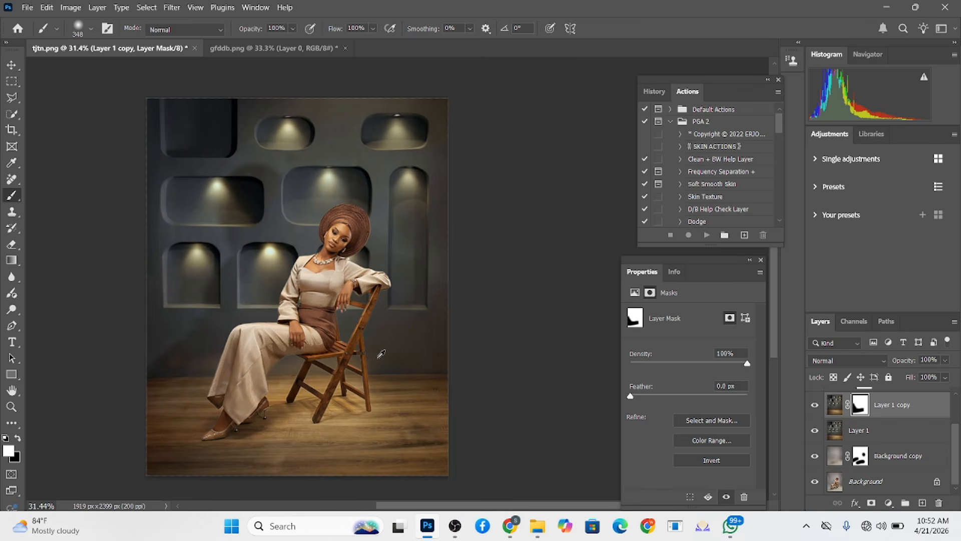
scroll(882, 450, "up", 2)
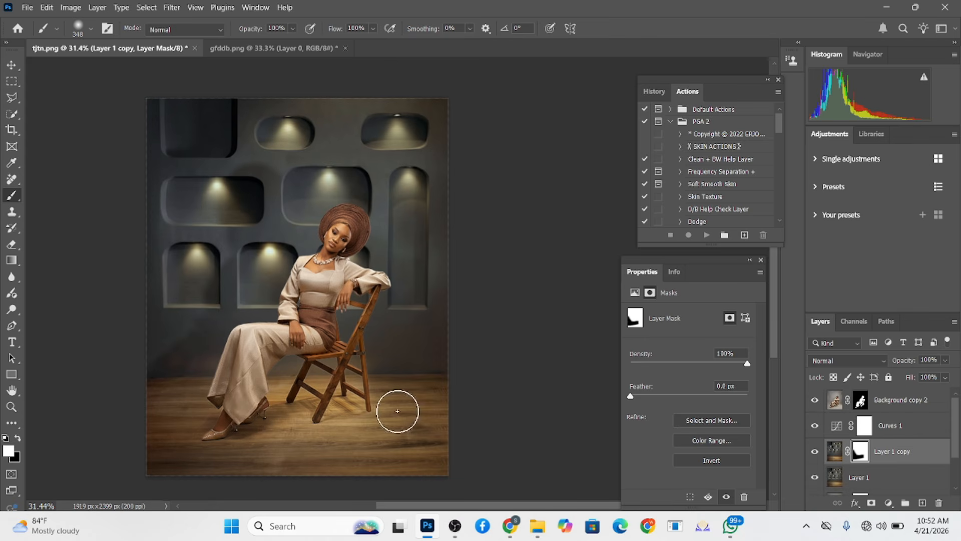
scroll(385, 391, "up", 6)
scroll(386, 391, "up", 2)
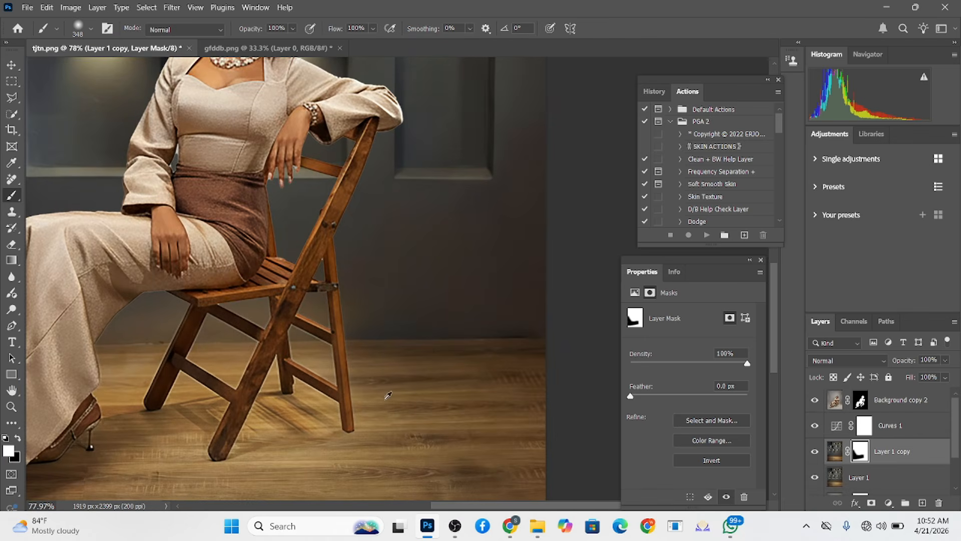
left_click(815, 425)
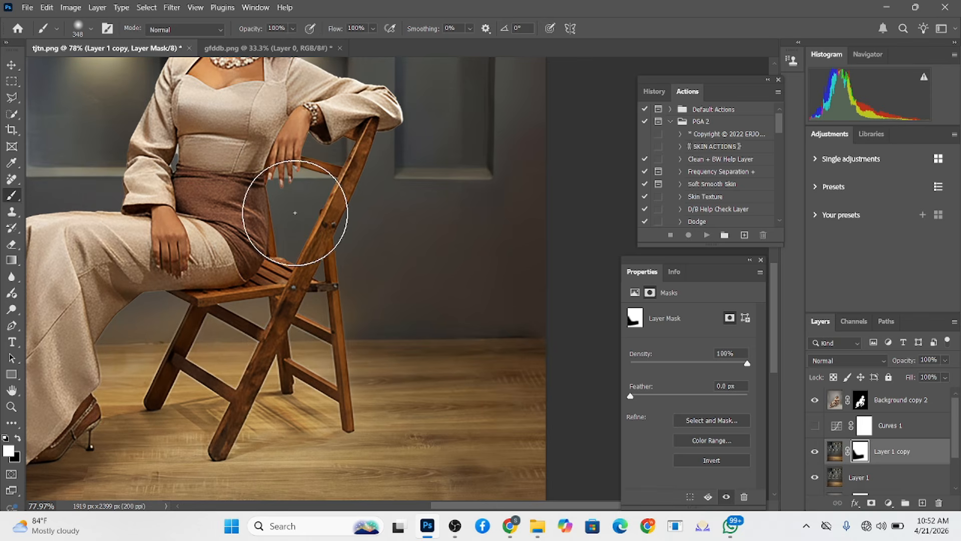
left_click(815, 426)
Smudge the edges of Background copy 2's mask around the chair with the Smudge tool at 51% strength and 70 px size
left_click(863, 403)
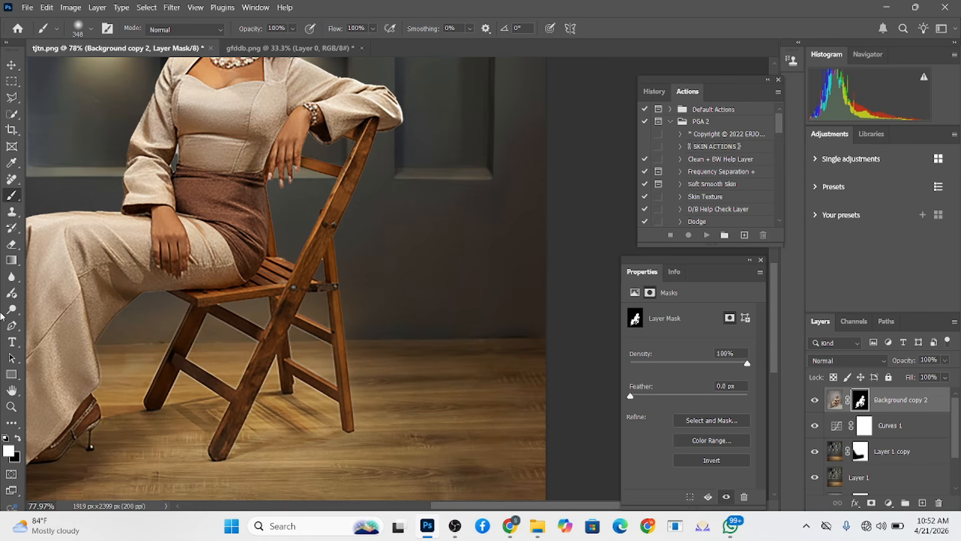
left_click(12, 277)
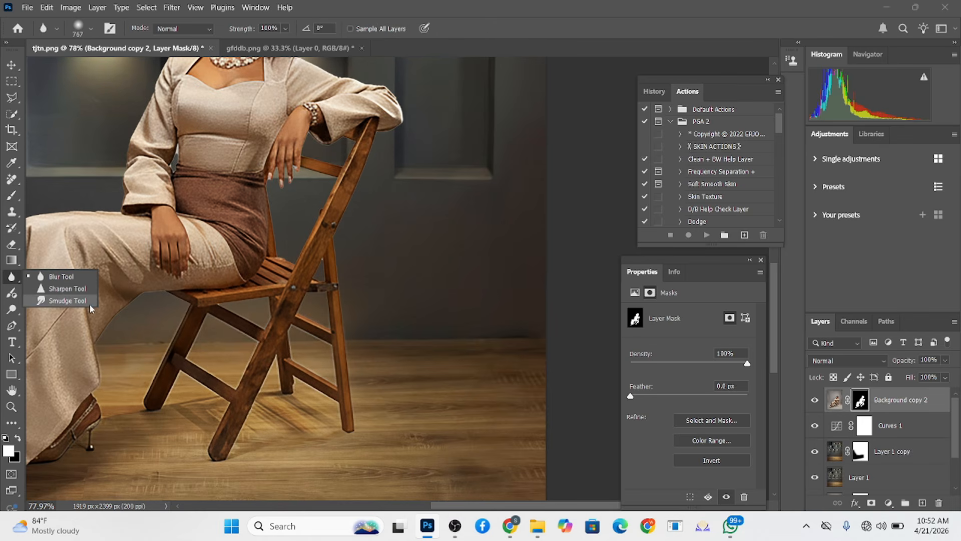
left_click(68, 302)
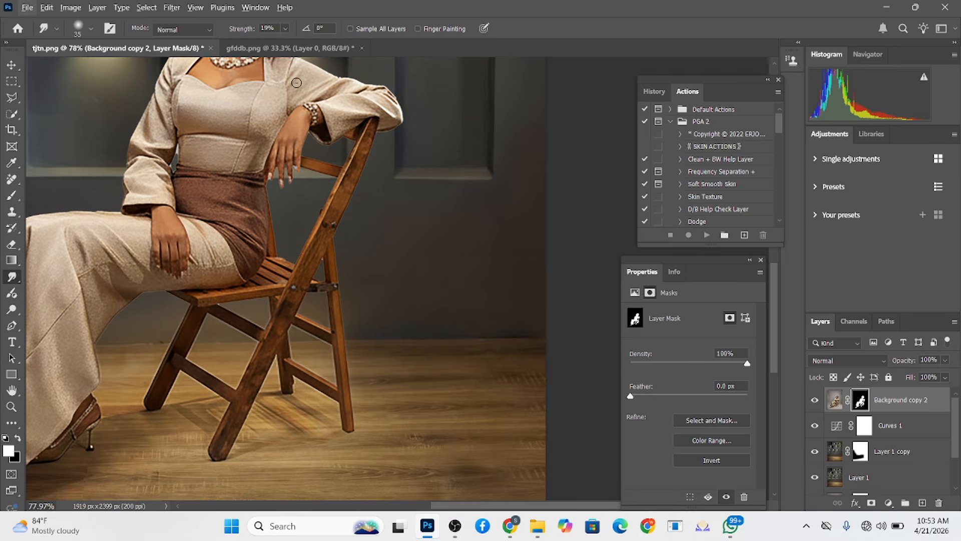
scroll(352, 353, "up", 4)
left_click_drag(377, 376, 385, 379)
mouse_move(280, 359)
left_mouse_down()
mouse_move(292, 360)
mouse_move(274, 376)
mouse_move(299, 379)
left_mouse_up()
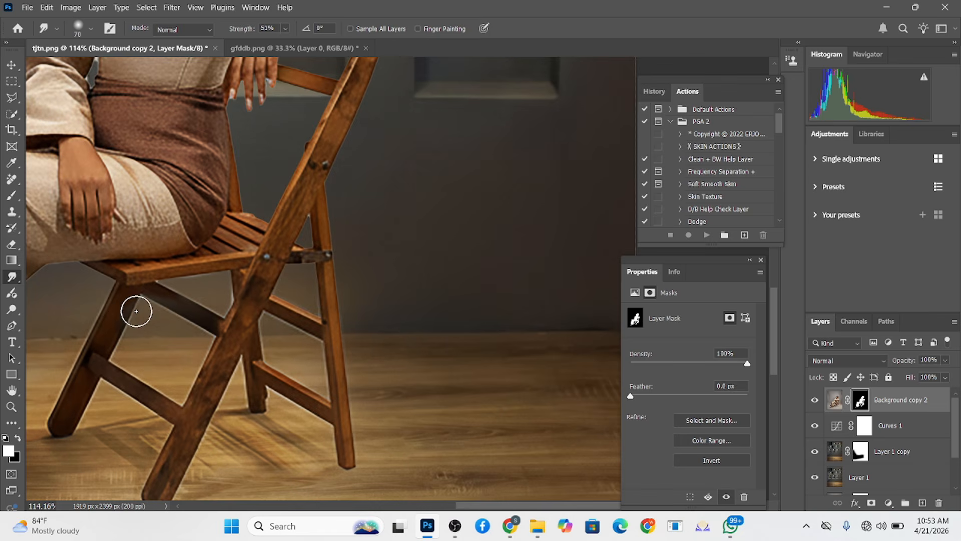
Try smudging the mask edge along the chair leg beneath the front of the seat, and undo those strokes
mouse_move(151, 312)
left_mouse_down()
mouse_move(124, 304)
mouse_move(152, 330)
mouse_move(116, 329)
left_mouse_up()
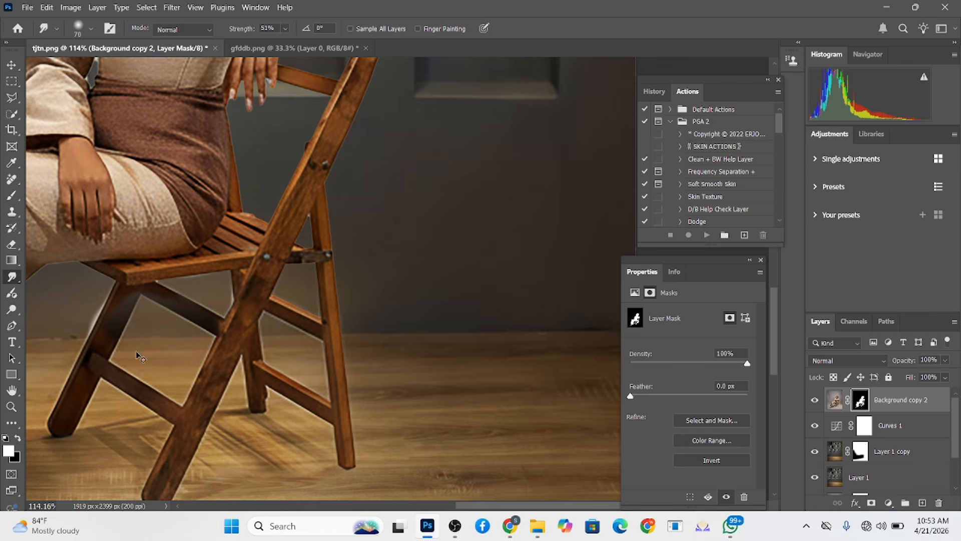
key("ctrl+z")
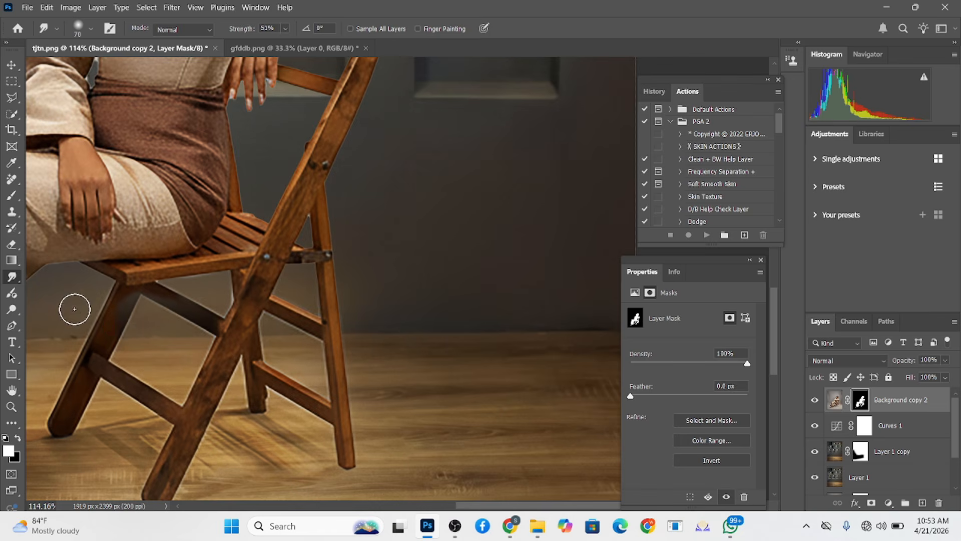
mouse_move(74, 309)
left_mouse_down()
mouse_move(94, 322)
mouse_move(93, 309)
mouse_move(106, 315)
mouse_move(103, 278)
mouse_move(113, 313)
mouse_move(86, 310)
mouse_move(108, 332)
mouse_move(94, 342)
mouse_move(92, 289)
mouse_move(109, 277)
mouse_move(87, 296)
left_mouse_up()
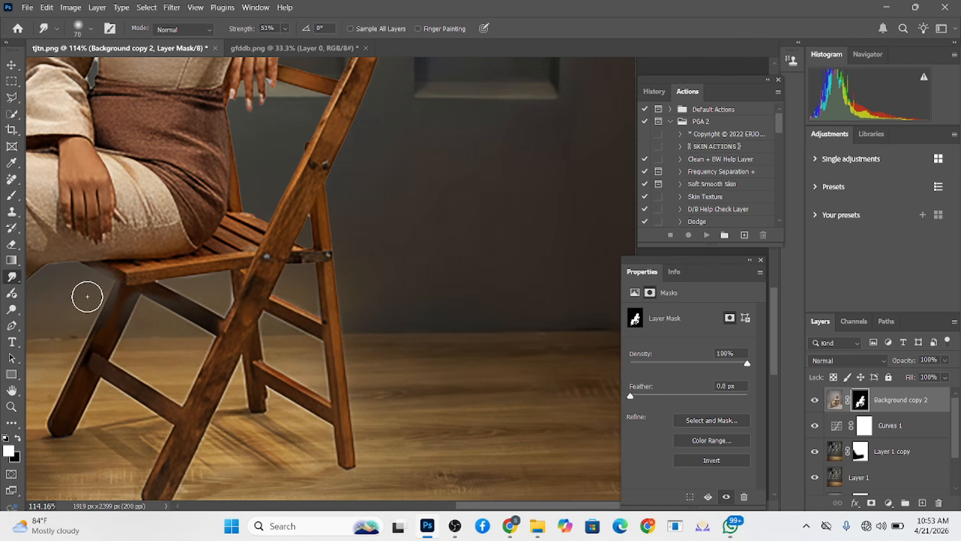
key("ctrl+z")
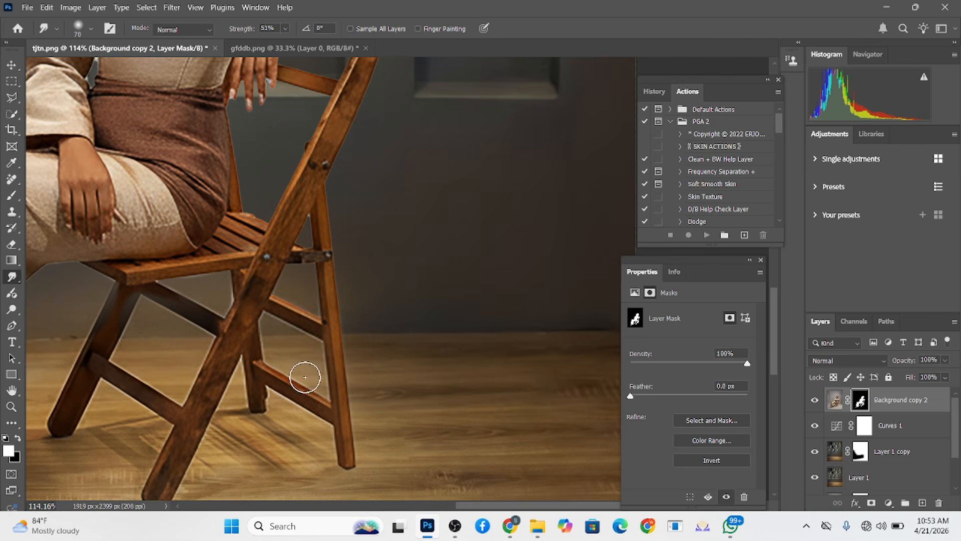
scroll(294, 383, "down", 2)
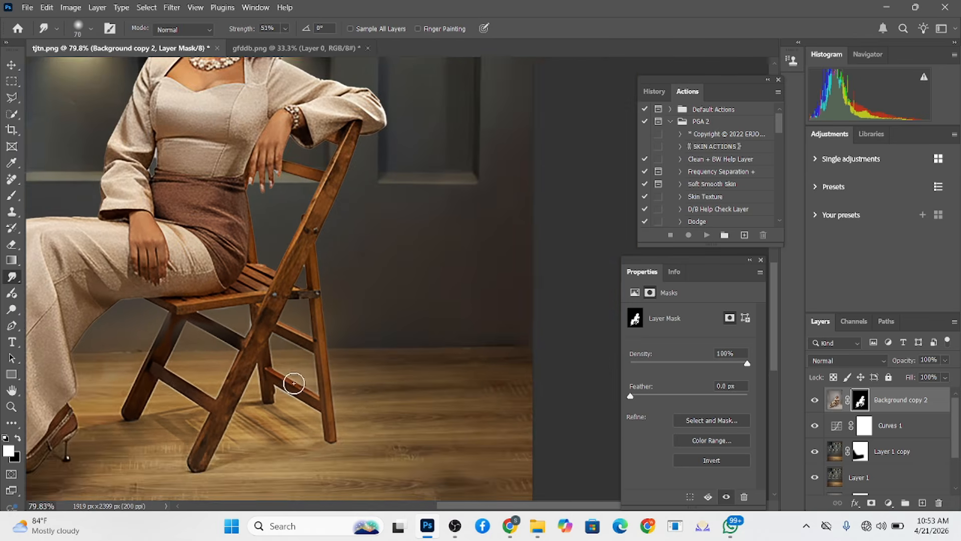
Reduce the Curves 1 adjustment layer's opacity to 68%
left_click_drag(275, 261, 294, 380)
left_click_drag(134, 358, 398, 249)
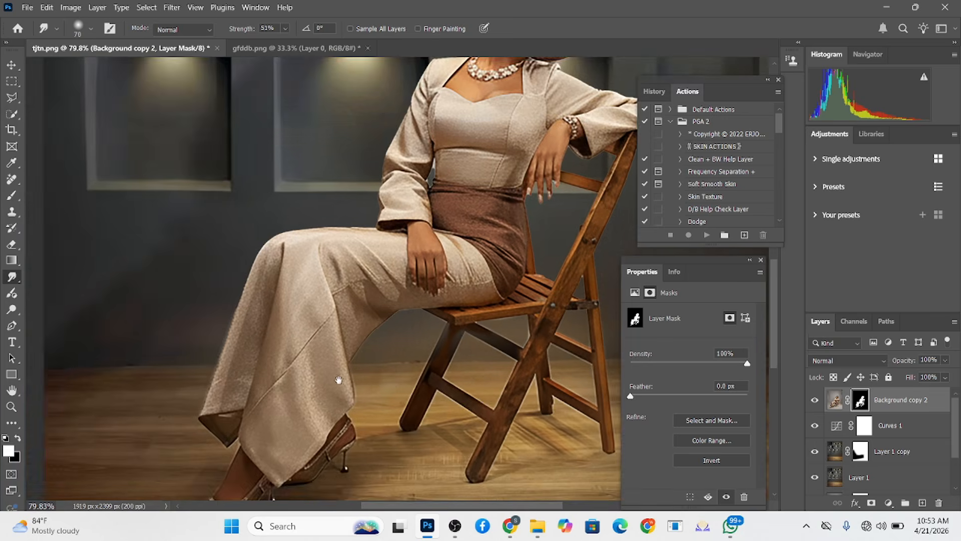
scroll(280, 226, "up", 3)
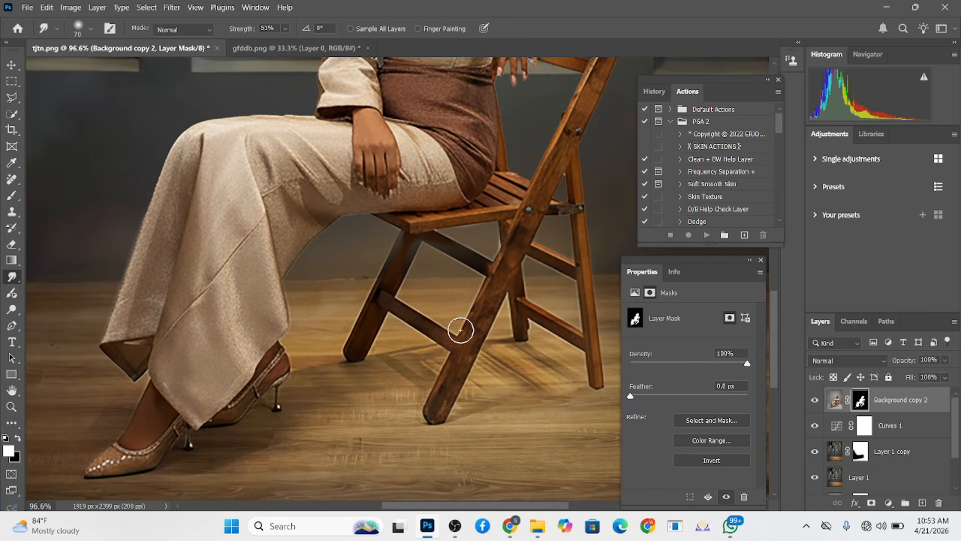
left_click_drag(491, 253, 397, 299)
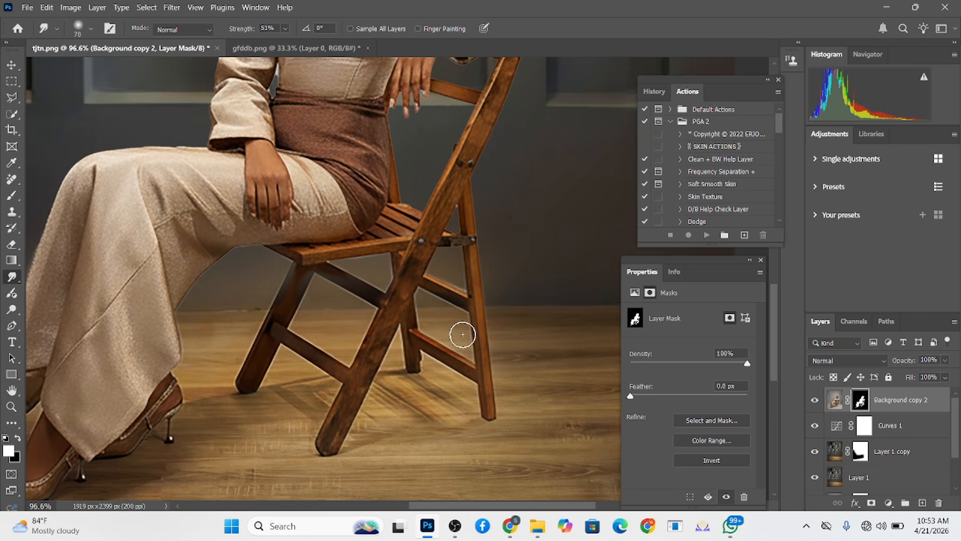
left_click(914, 434)
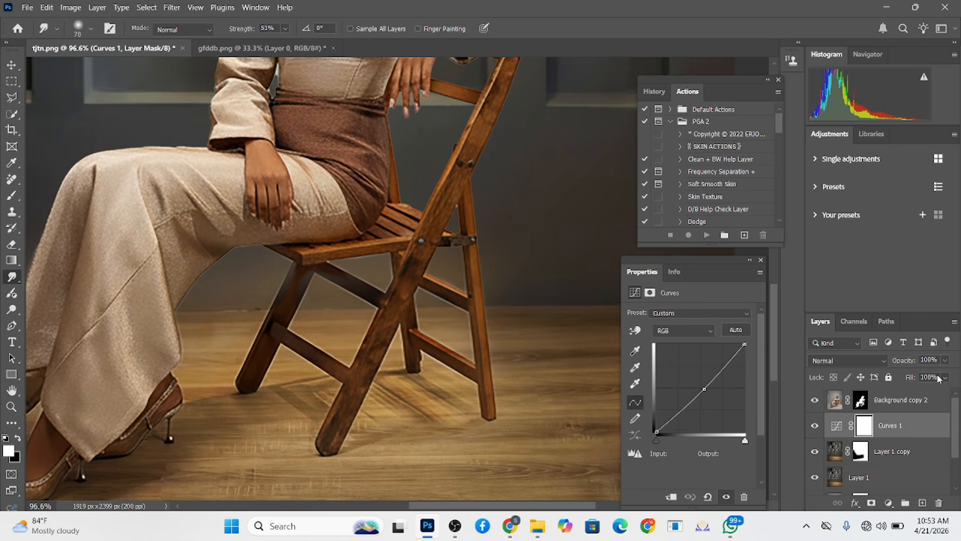
left_click(945, 361)
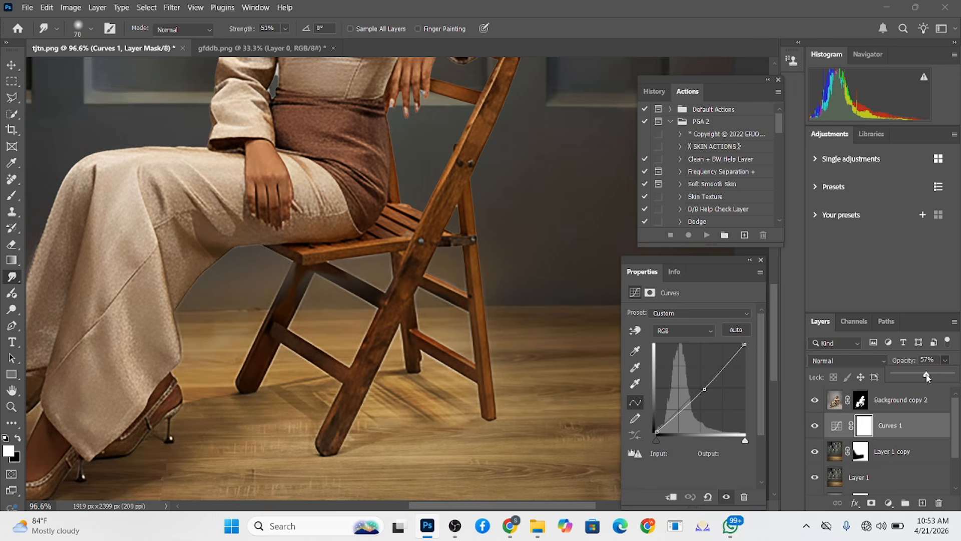
mouse_move(927, 377)
left_mouse_down()
mouse_move(873, 383)
mouse_move(934, 377)
left_mouse_up()
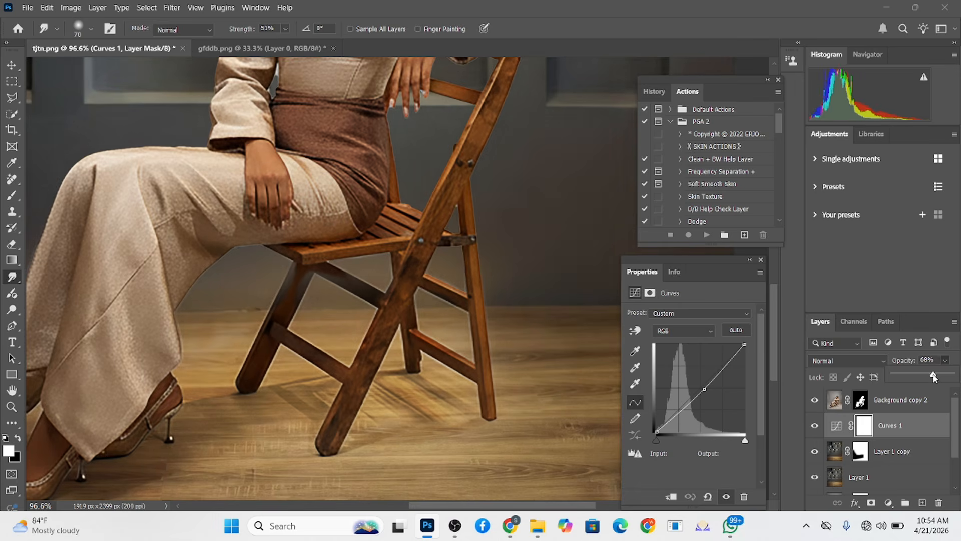
Reselect Background copy 2's mask and examine the whole composite for how the woman and chair blend with the background
left_click(861, 400)
scroll(398, 420, "down", 7)
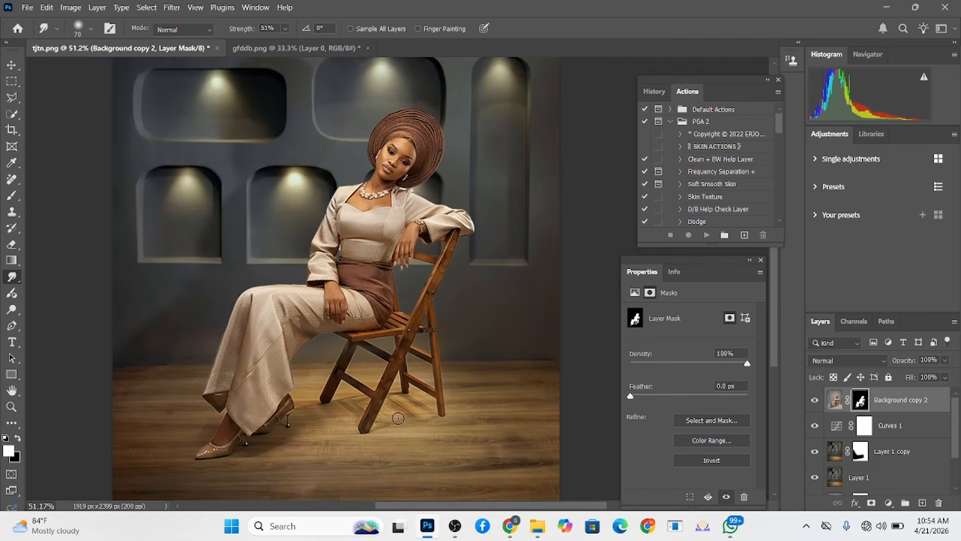
left_click_drag(410, 371, 379, 421)
scroll(379, 422, "down", 3)
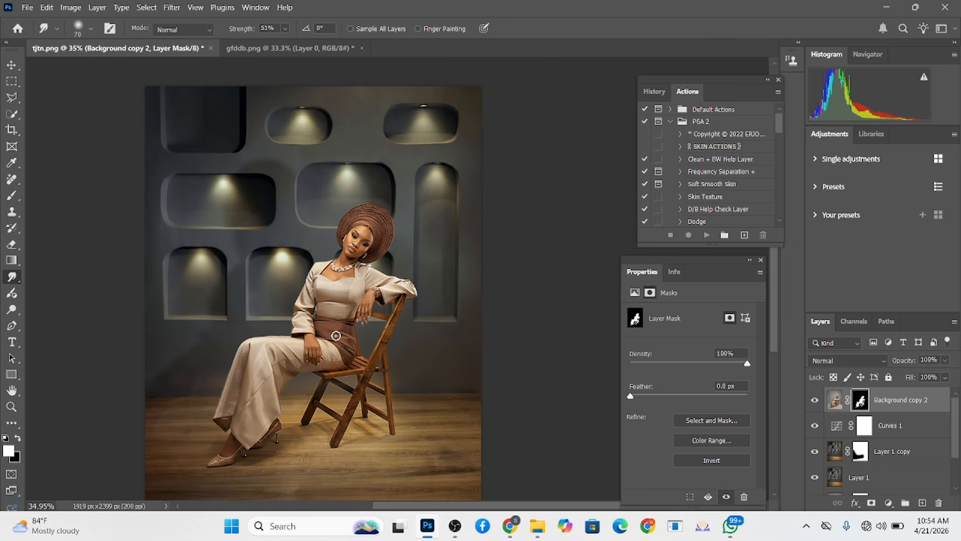
left_click_drag(319, 385, 351, 368)
scroll(323, 396, "down", 1)
scroll(355, 356, "up", 1)
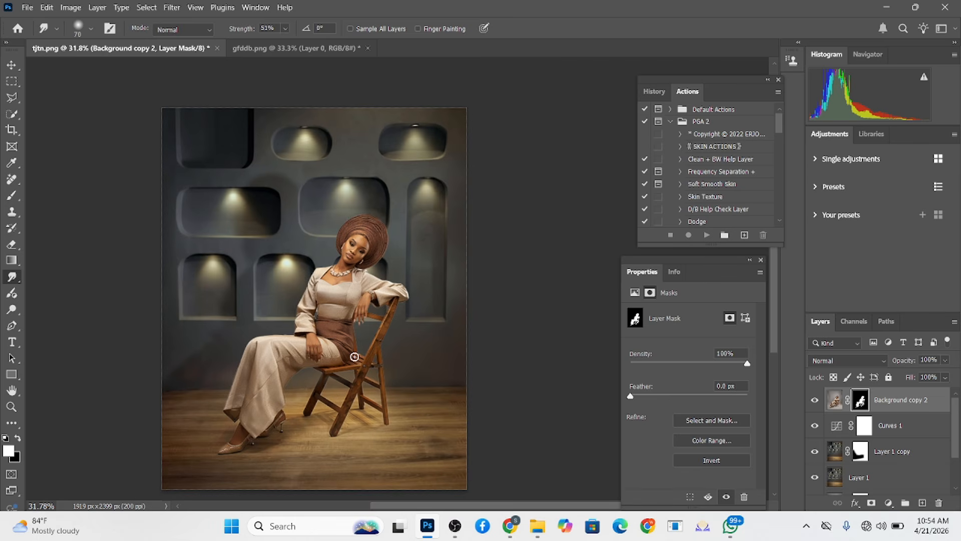
scroll(355, 356, "down", 1)
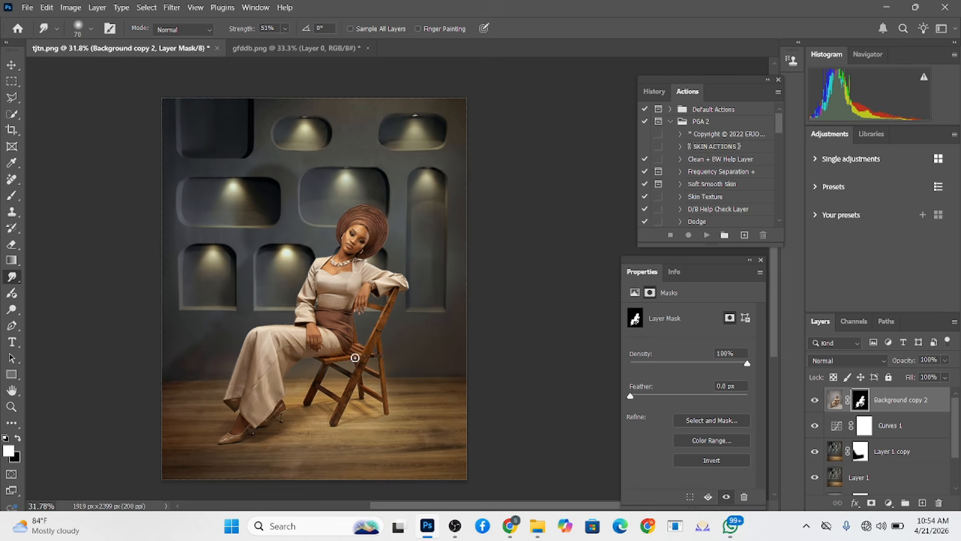
Add a Color Lookup adjustment layer above Background copy 2 with the TensionGreen.3DL LUT and set its opacity to 38%
left_click(889, 503)
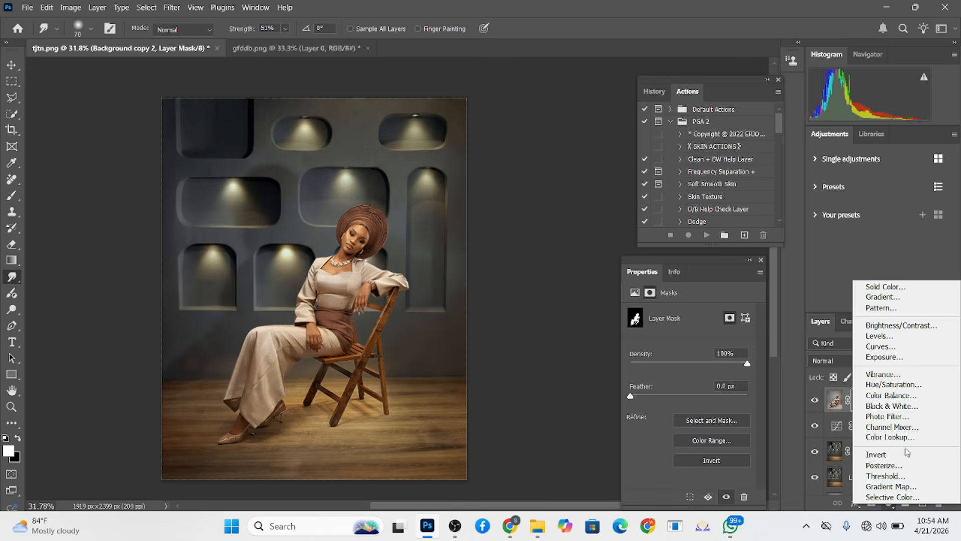
left_click(882, 439)
left_click(719, 312)
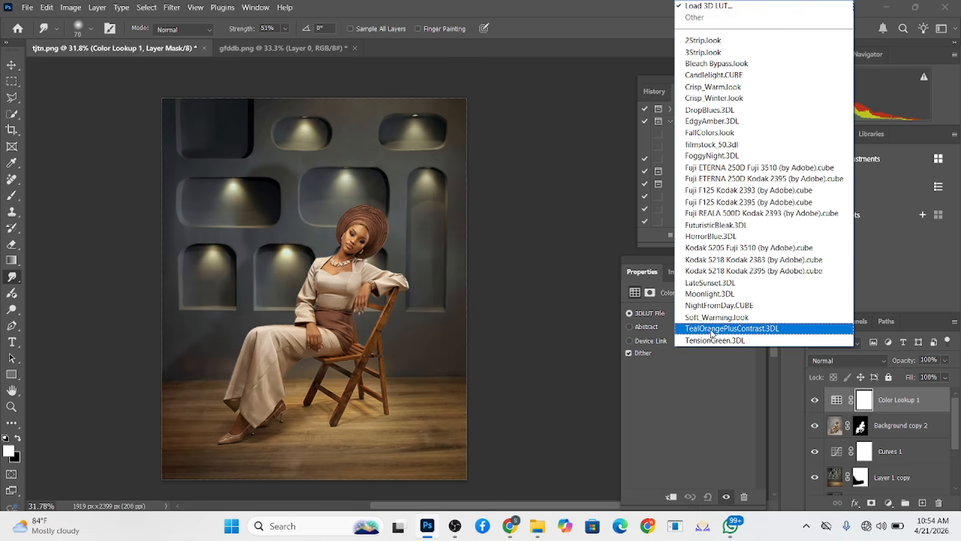
left_click(710, 338)
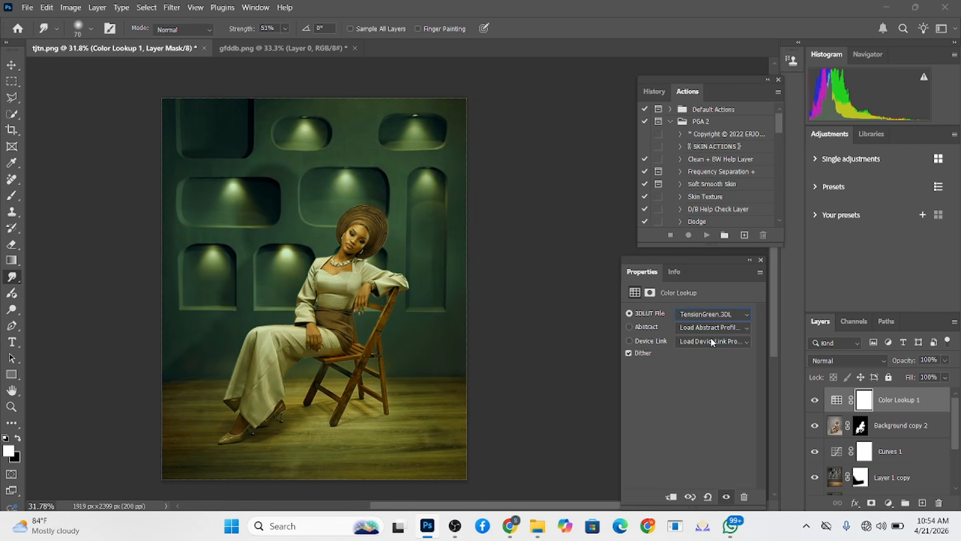
left_click_drag(944, 364, 924, 378)
left_click(816, 403)
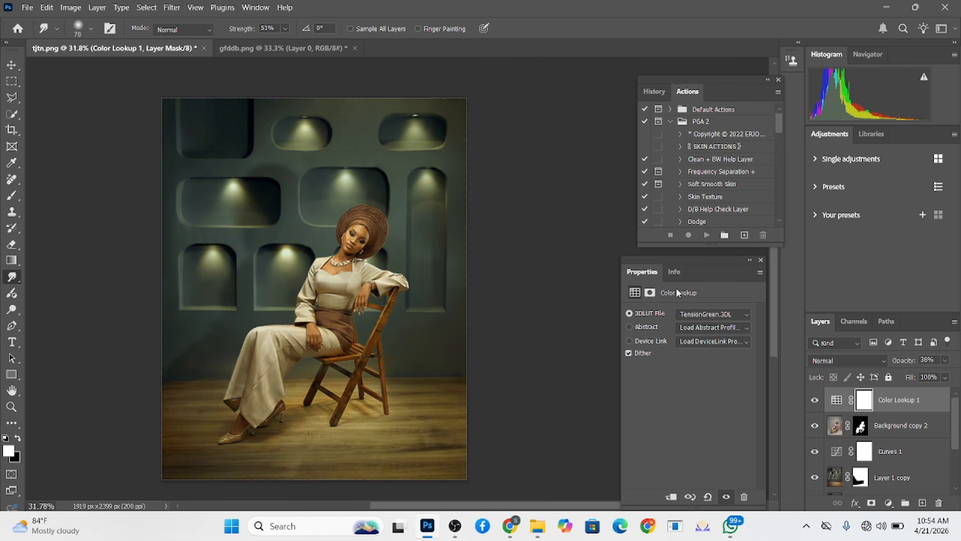
Try other 3D LUTs on Color Lookup 1, including NightFromDay, Soft_Warming and Moonlight, and settle on LateSunset.3DL
left_click(703, 314)
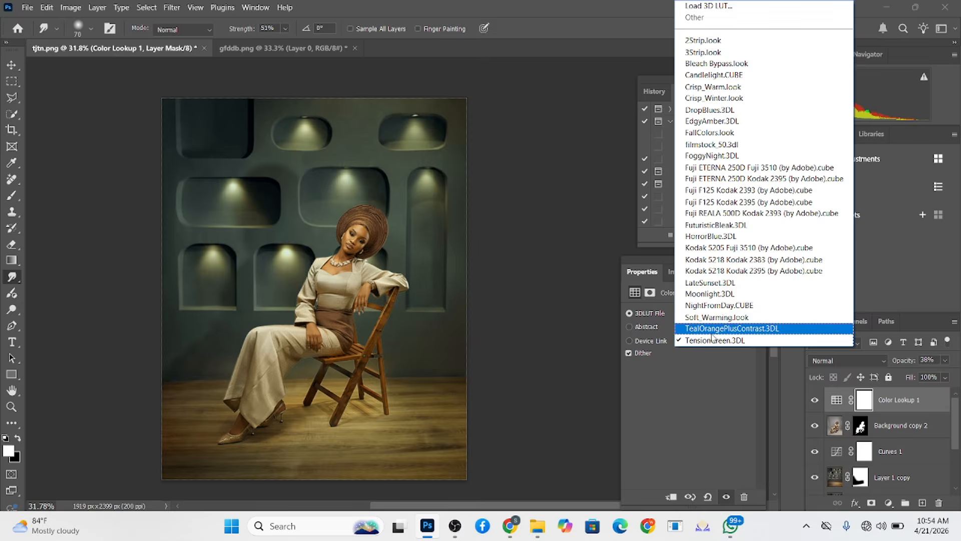
left_click(711, 332)
key("Up")
key("Up")
key("Up")
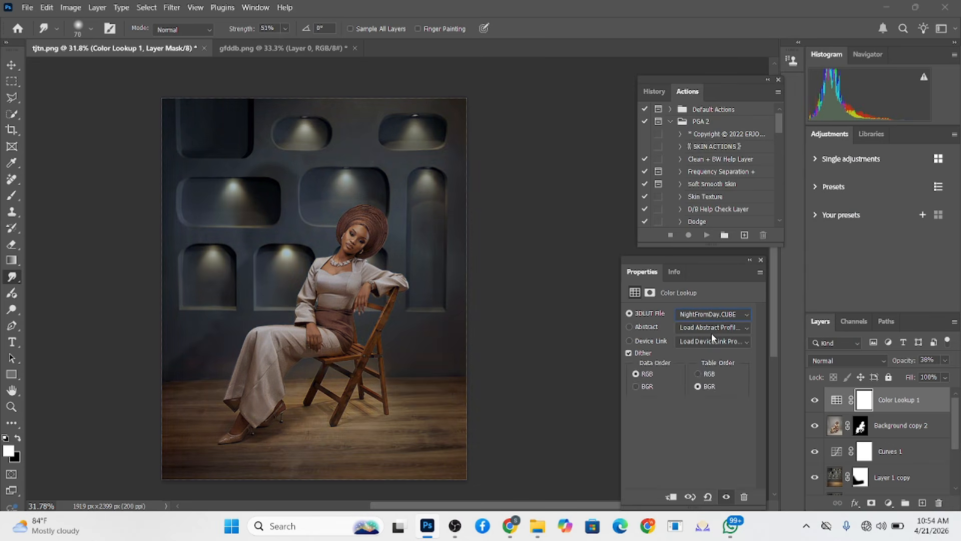
key("Down")
key("Down")
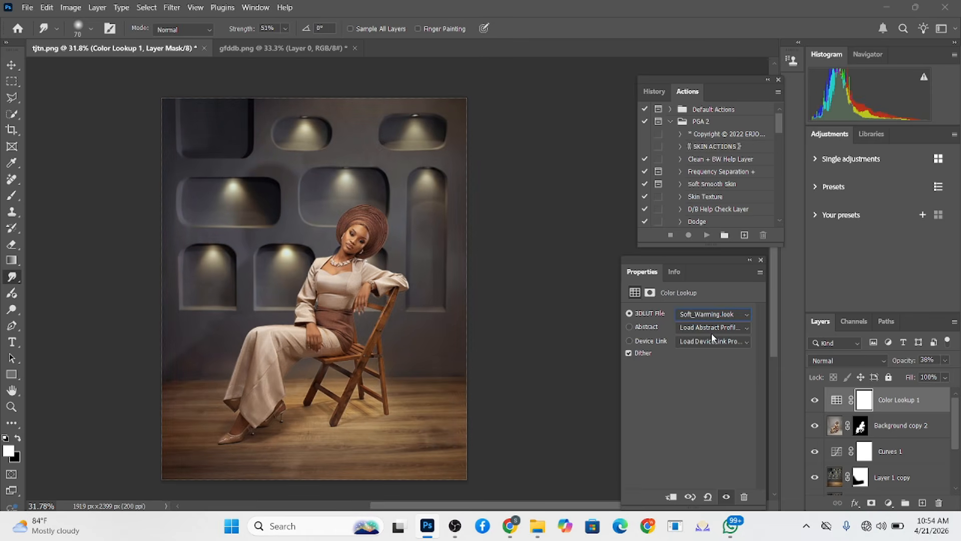
key("Up")
key("Up")
key("Up")
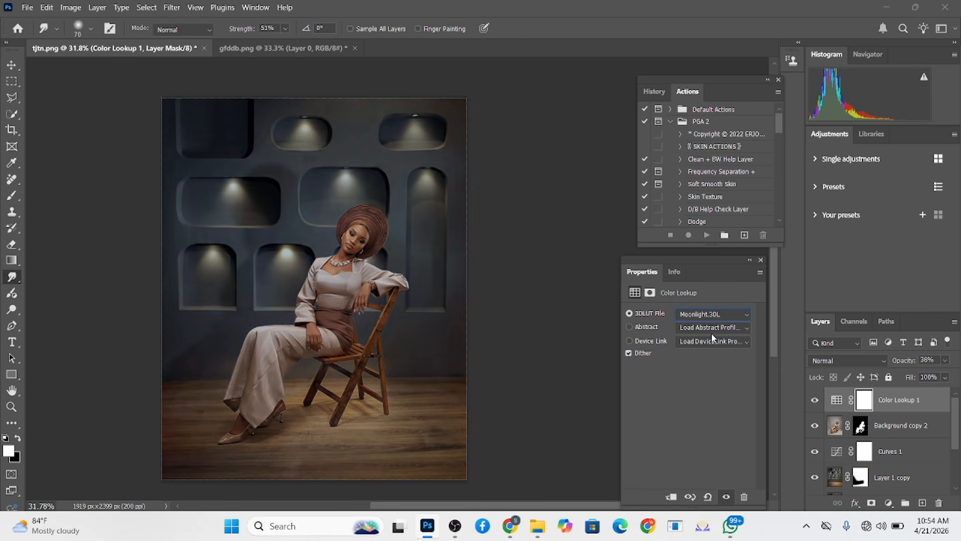
key("Up")
key("Down")
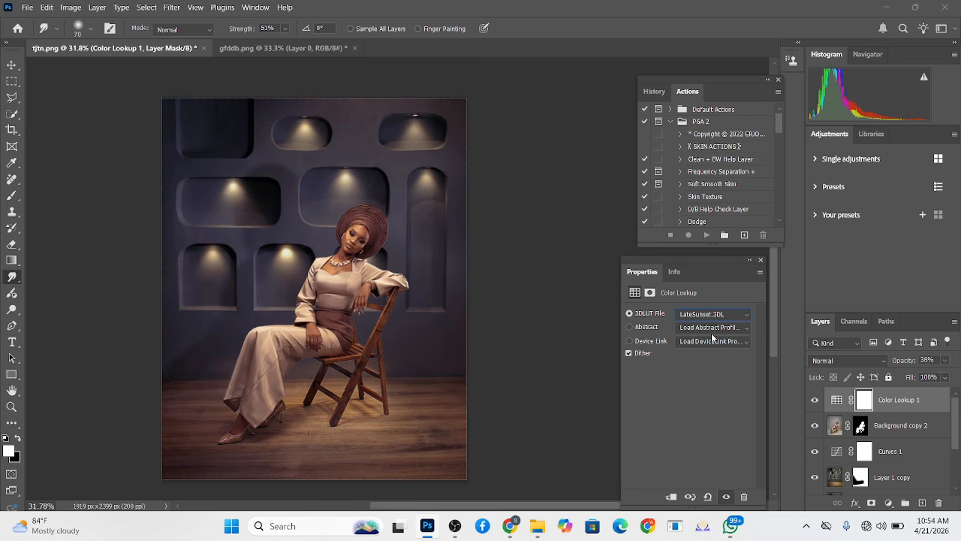
Lower Color Lookup 1's opacity to 25% and slightly reduce its fill
left_click(945, 360)
left_click_drag(910, 377, 910, 377)
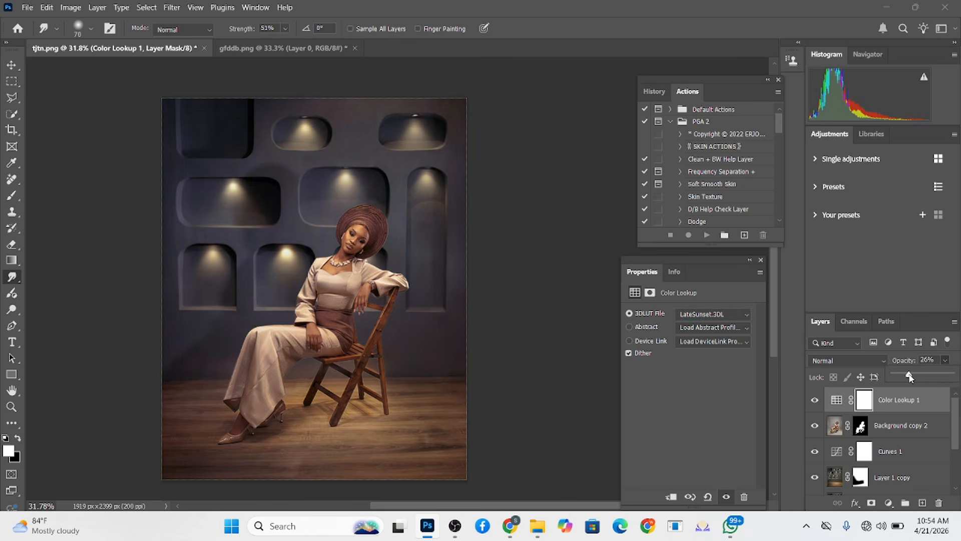
left_click(810, 400)
left_click(810, 400)
left_click(810, 400)
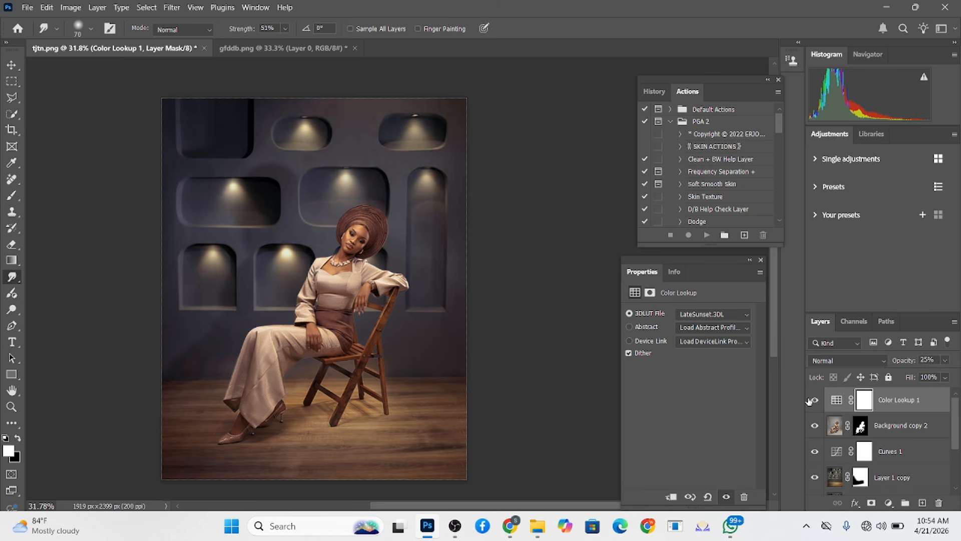
left_click(946, 380)
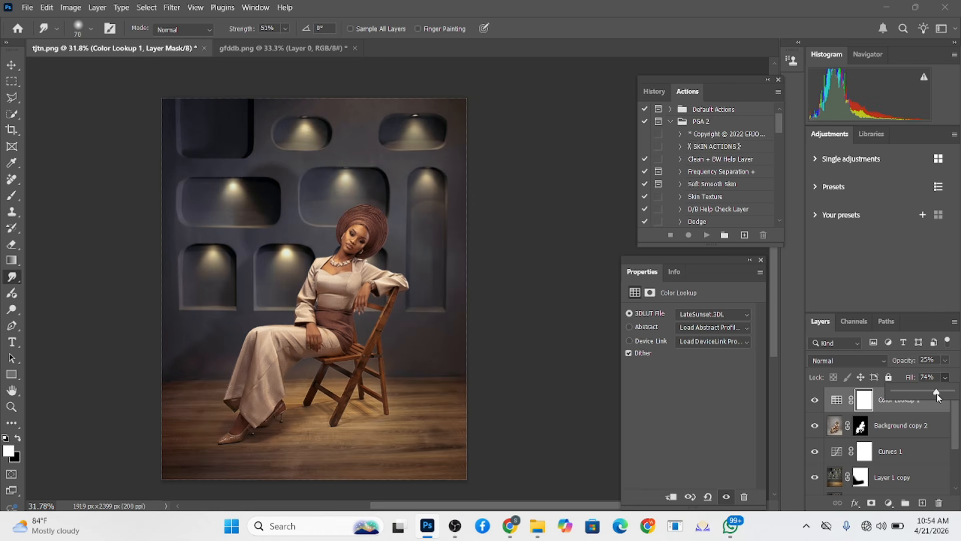
left_click_drag(941, 395, 943, 393)
Stamp all visible layers into a new top layer and open it in the Camera Raw Filter
key("ctrl+shift+alt+e")
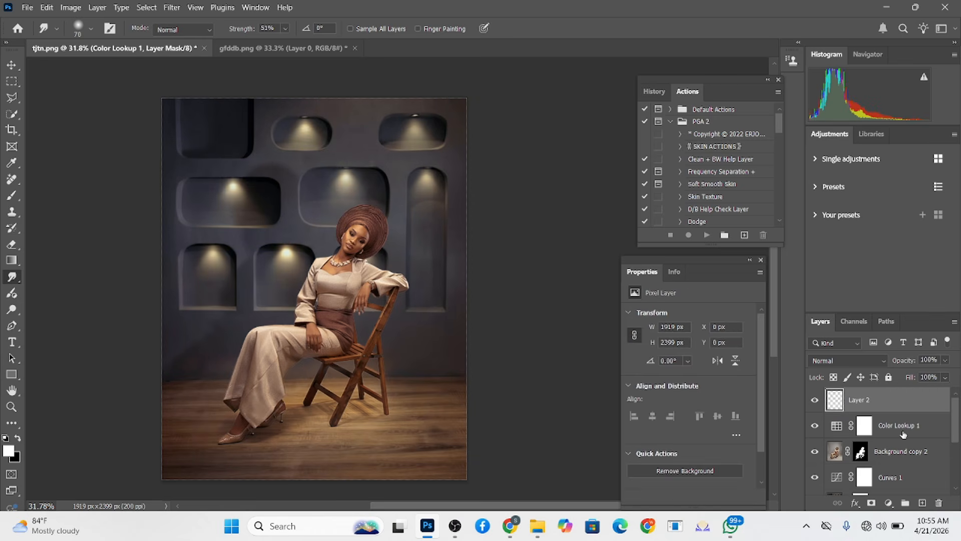
left_click(172, 7)
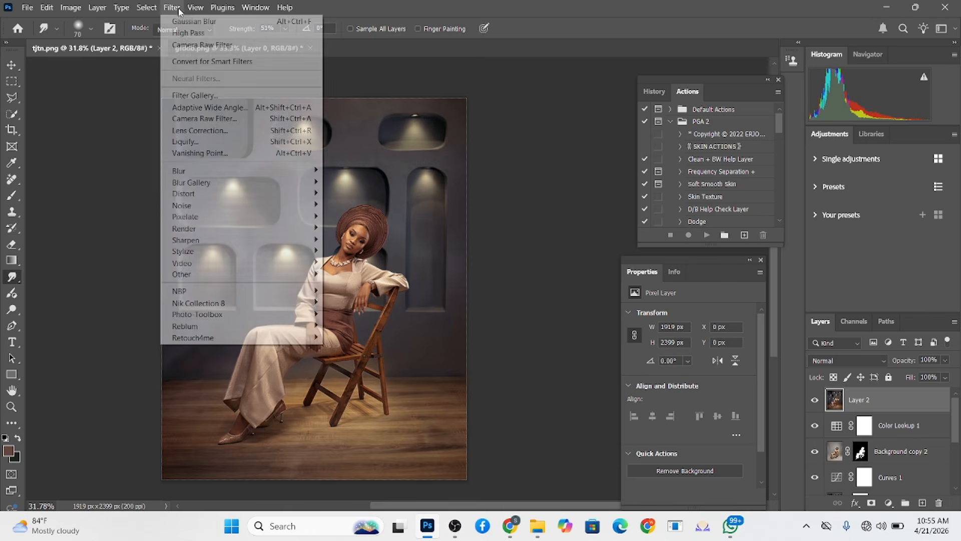
left_click(186, 119)
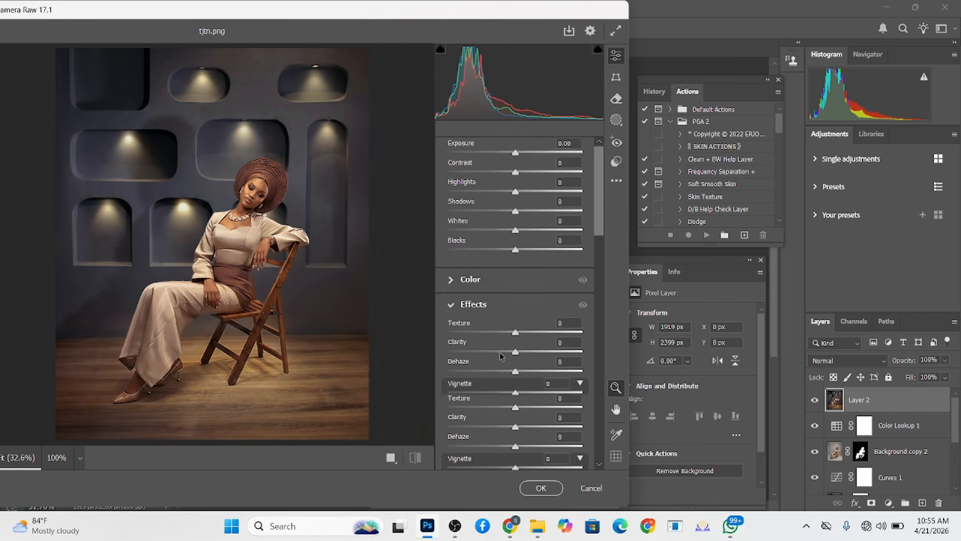
Set the Camera Raw colour temperature to +6 and the vignette to -13
scroll(500, 356, "down", 5)
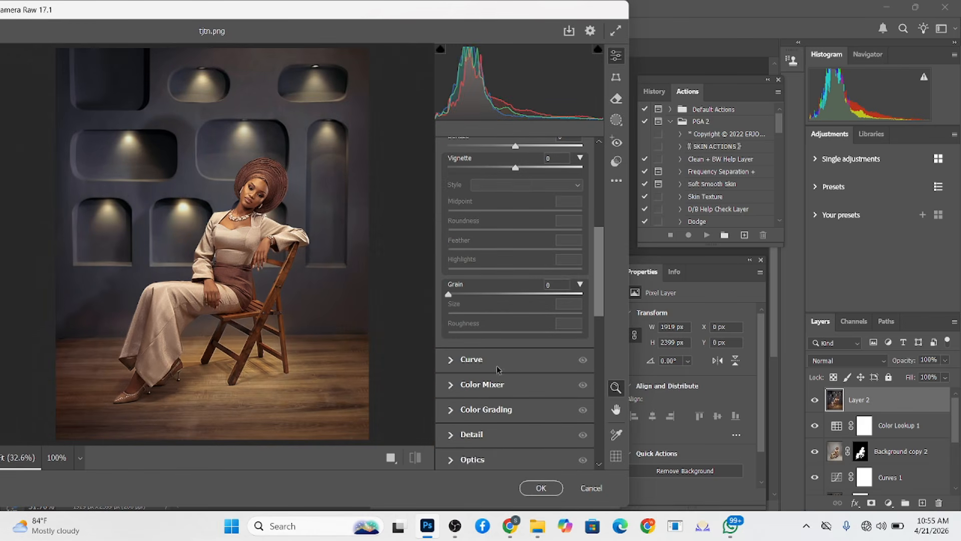
scroll(504, 326, "up", 5)
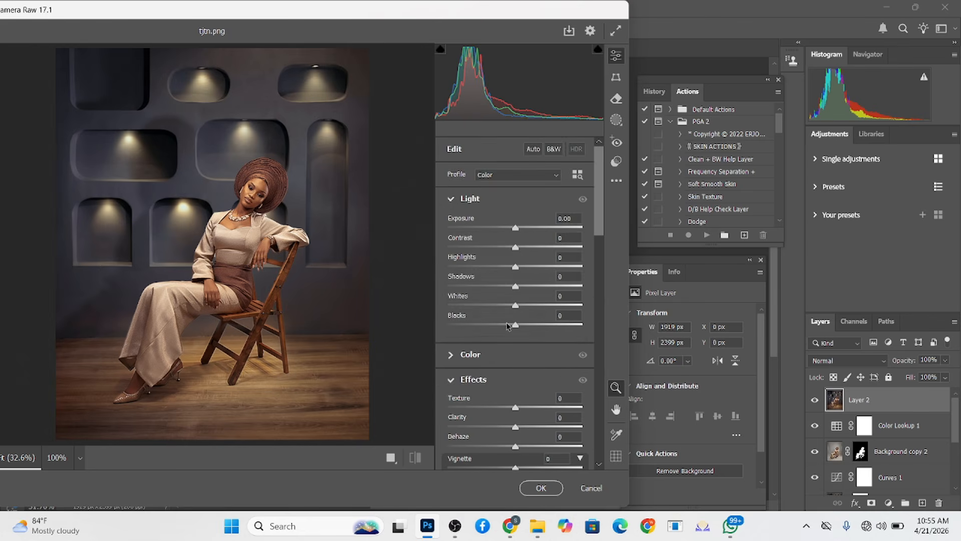
scroll(507, 326, "down", 6)
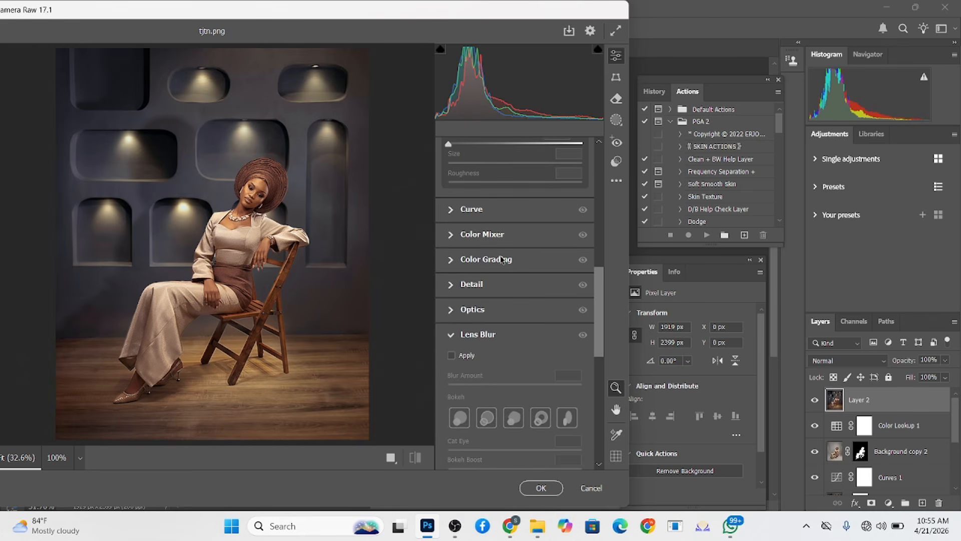
left_click(466, 244)
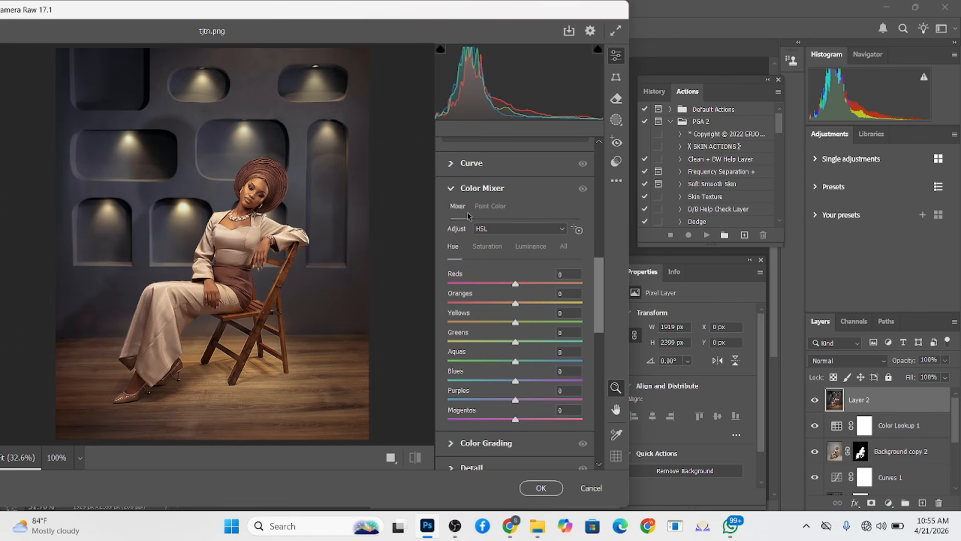
left_click(463, 195)
scroll(517, 228, "up", 3)
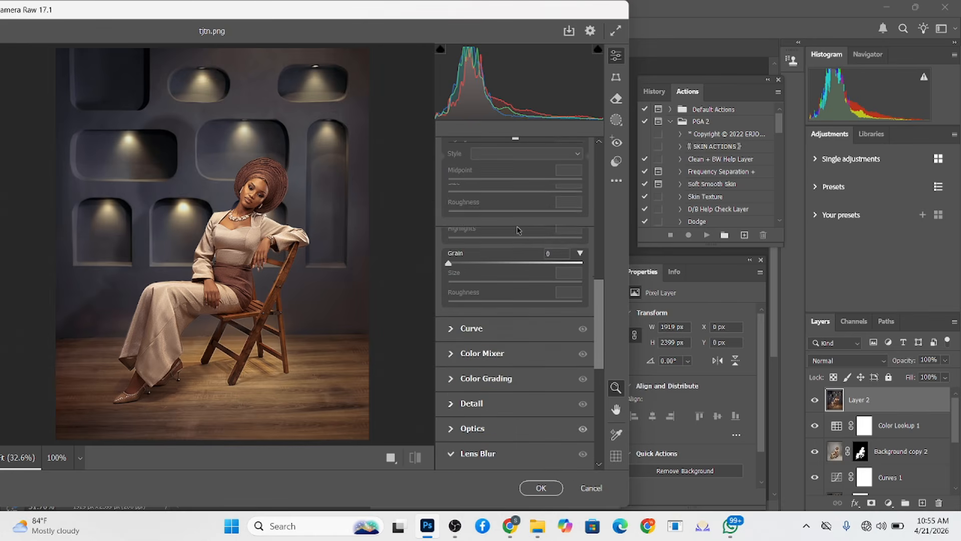
scroll(517, 230, "up", 10)
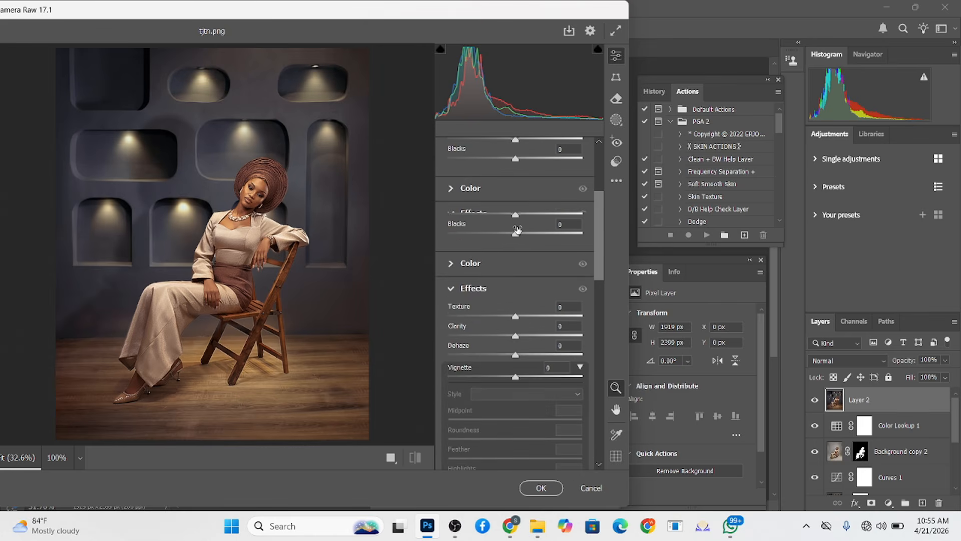
left_click(452, 200)
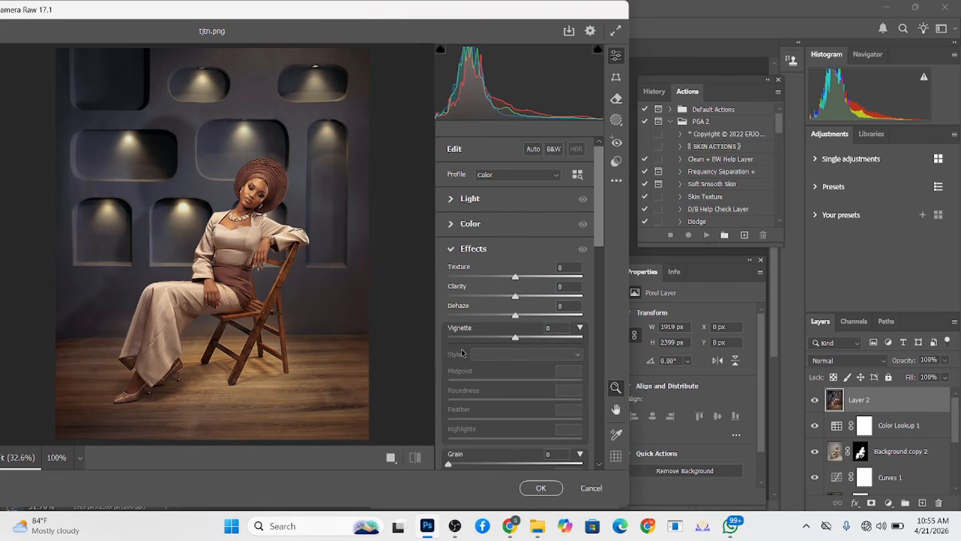
left_click(452, 224)
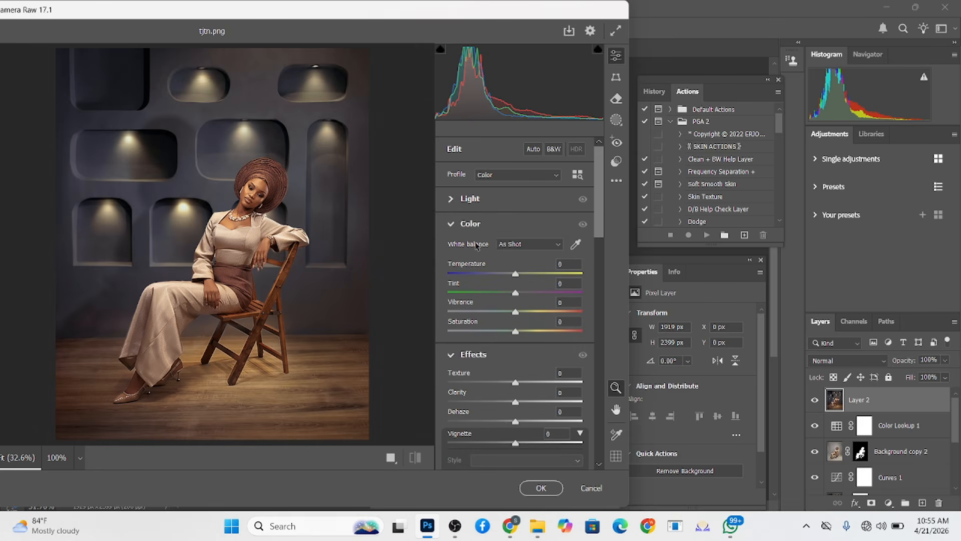
left_click_drag(516, 275, 521, 276)
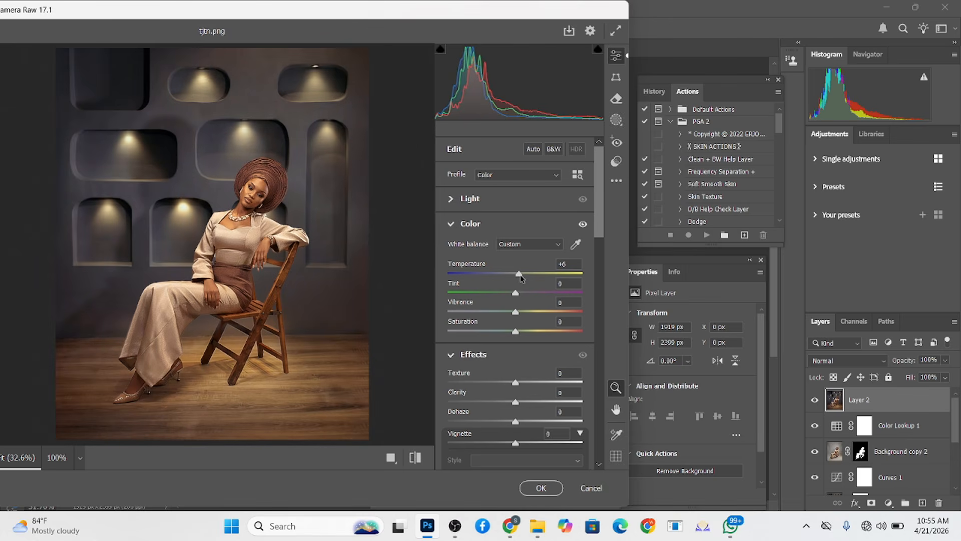
left_click_drag(507, 445, 507, 444)
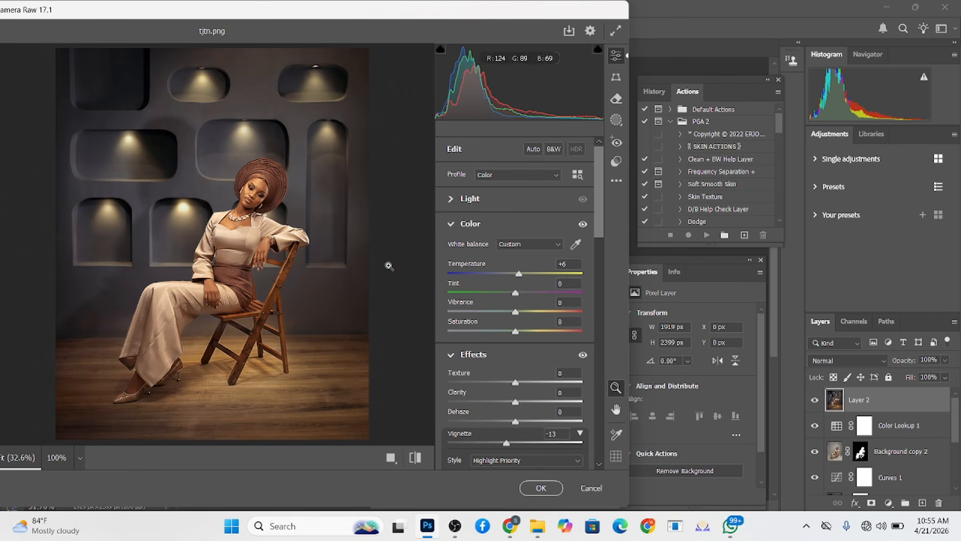
Set Camera Raw tint to -7, highlights to +16, shadows to -14 and contrast to +10, and apply the filter
left_click_drag(516, 295, 513, 303)
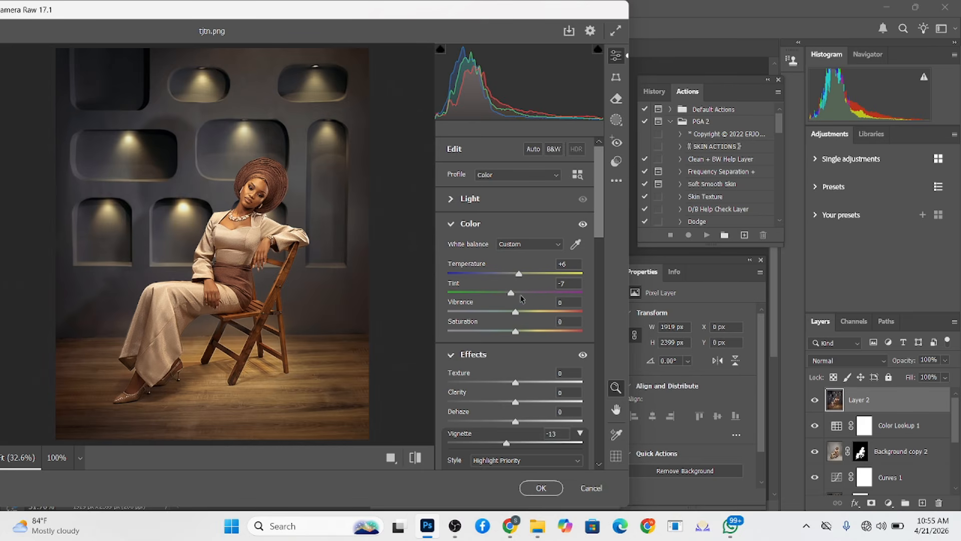
left_click(470, 199)
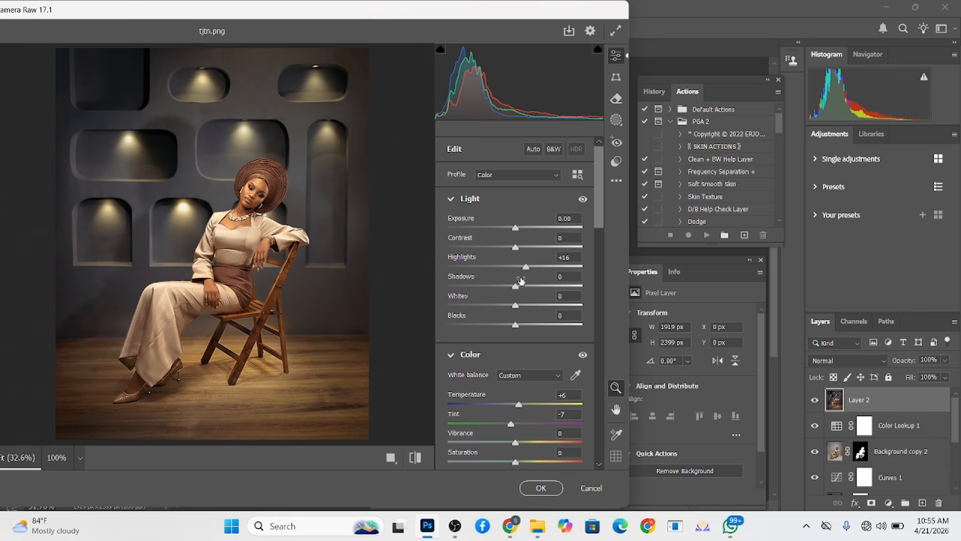
left_click_drag(515, 286, 507, 287)
left_click(521, 247)
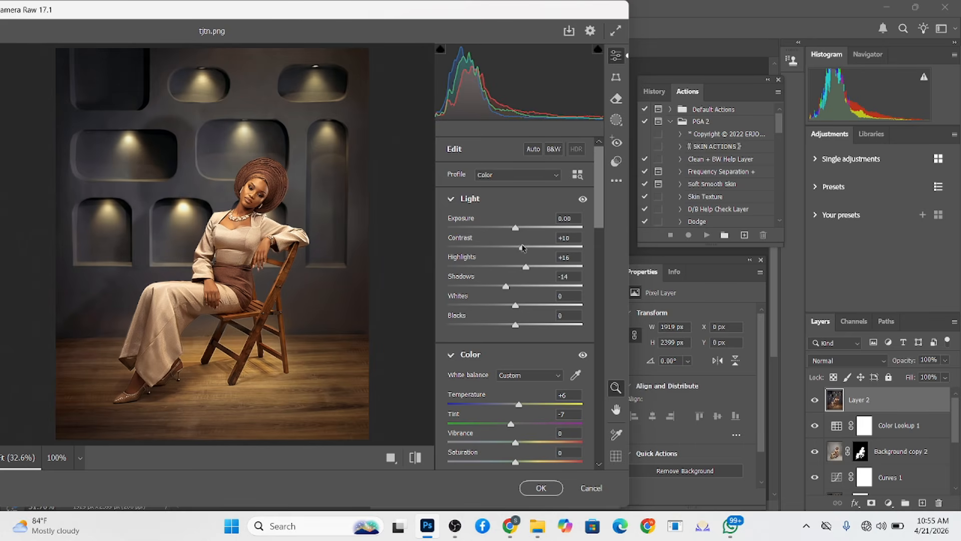
left_click(539, 484)
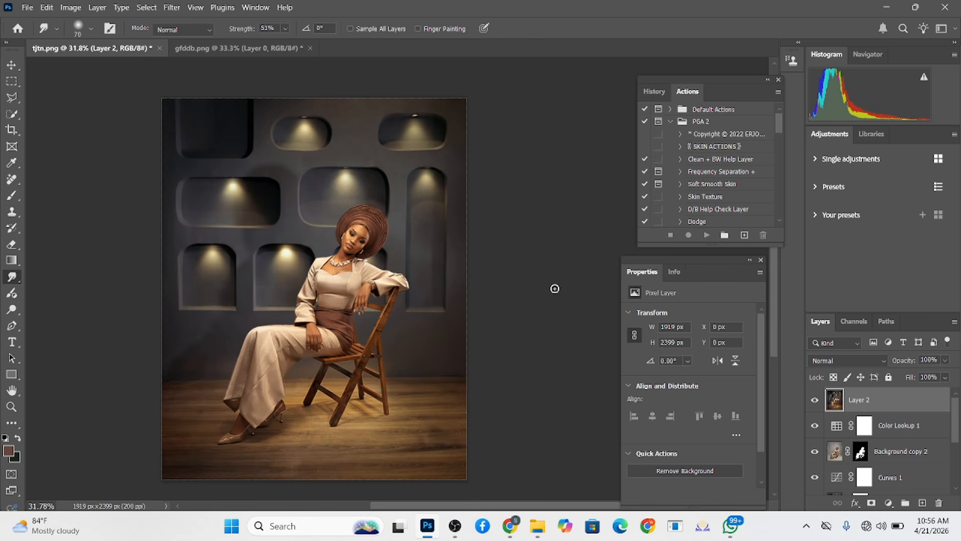
Flatten all layers of tjtn.png into a single background layer
scroll(872, 451, "down", 5)
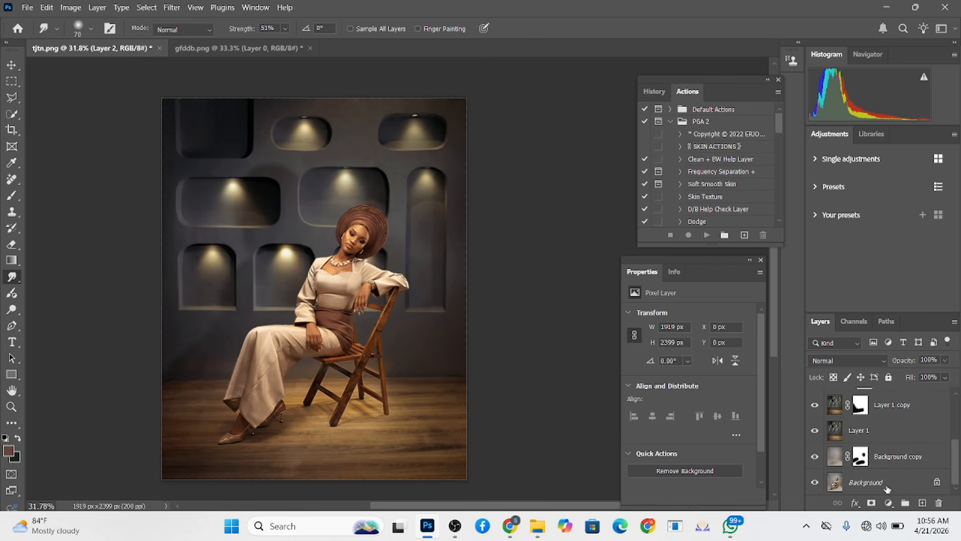
right_click(887, 488)
left_click(885, 450)
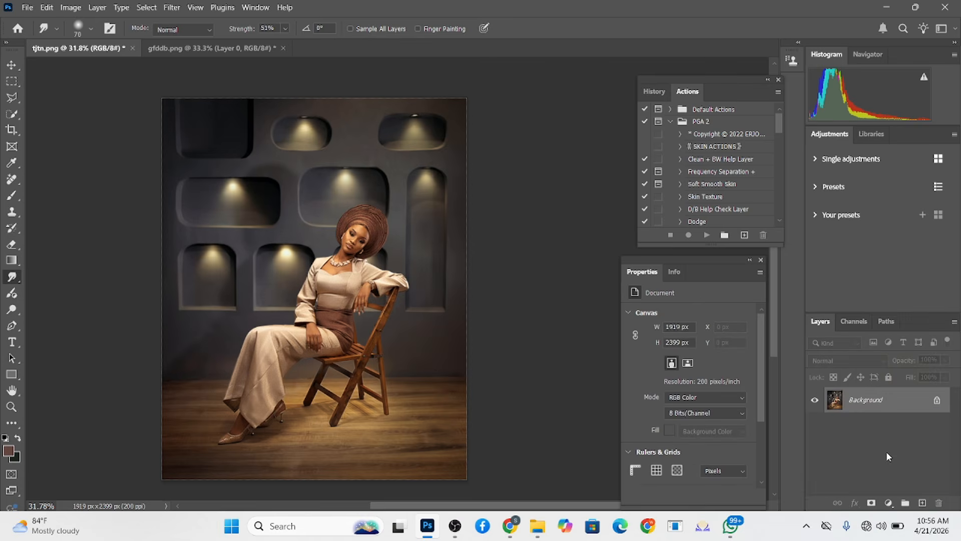
Try straightening the flattened image slightly clockwise and cropping it to 1790 x 2237 px at 4:5, and undo the crop
left_click(11, 130)
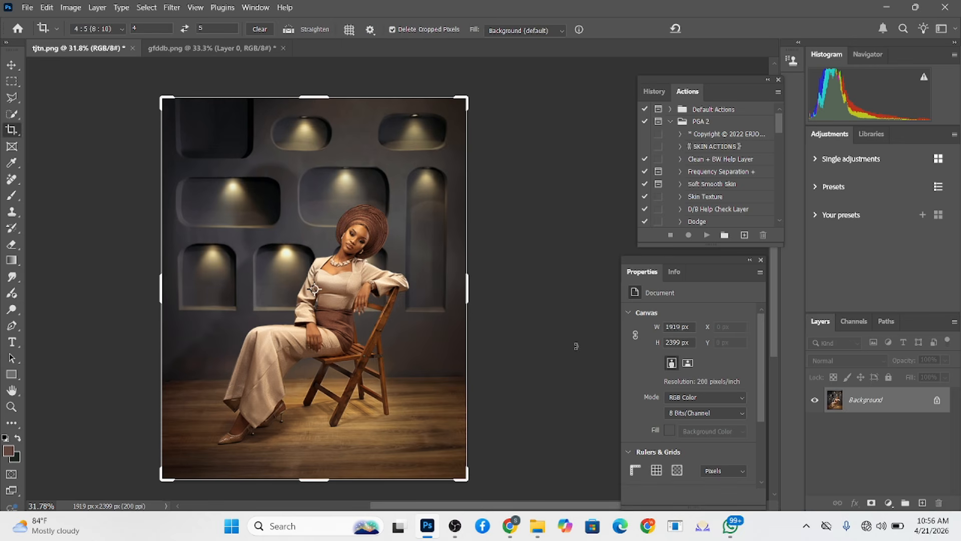
left_click(421, 334)
left_click_drag(504, 341, 503, 343)
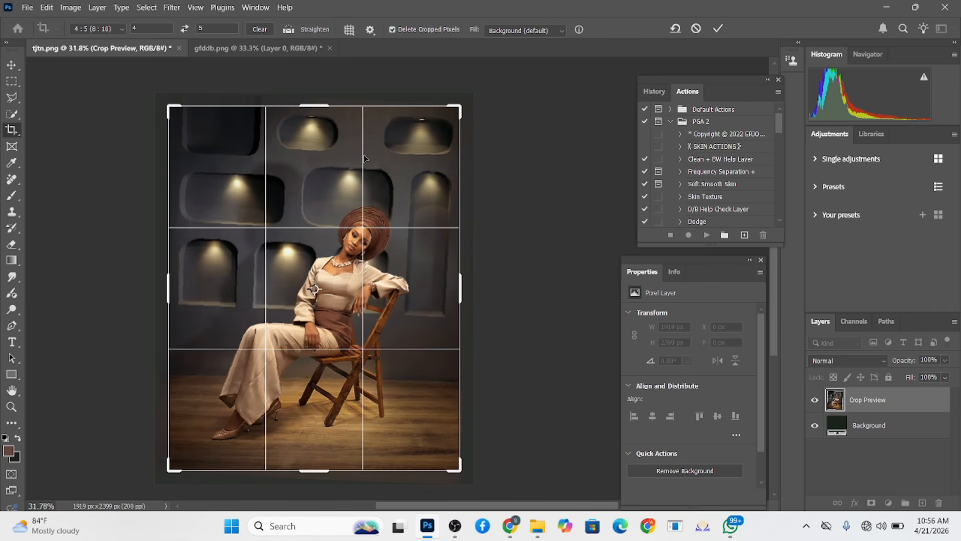
left_click_drag(316, 105, 316, 109)
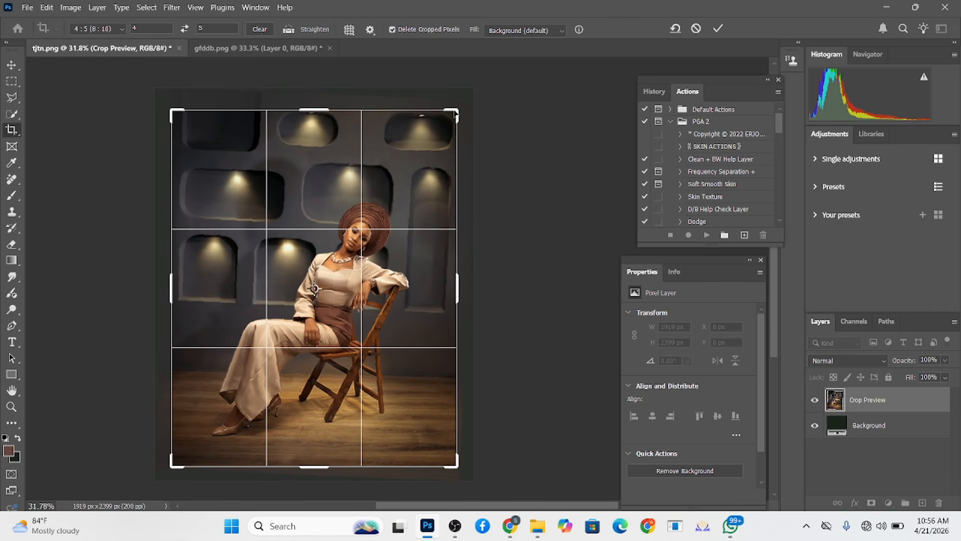
left_click(717, 29)
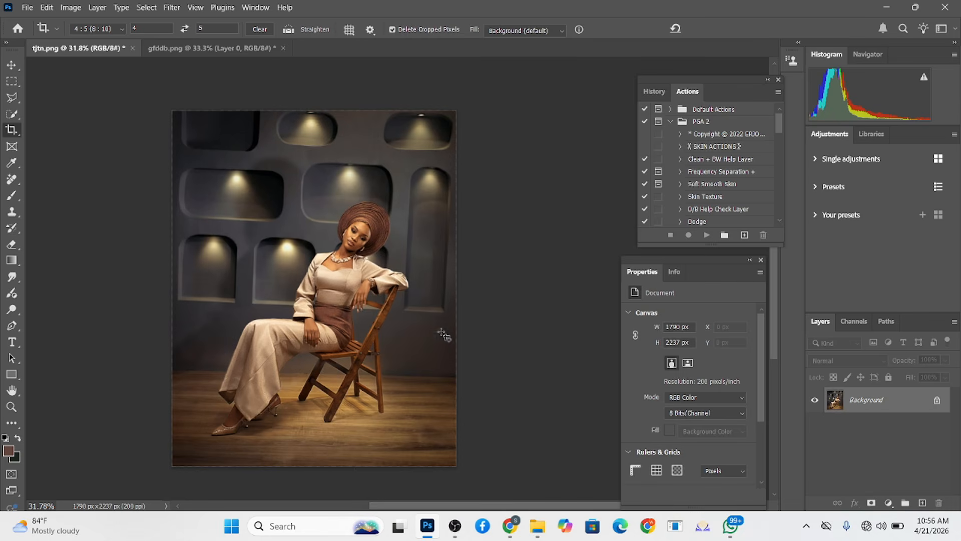
key("ctrl+z")
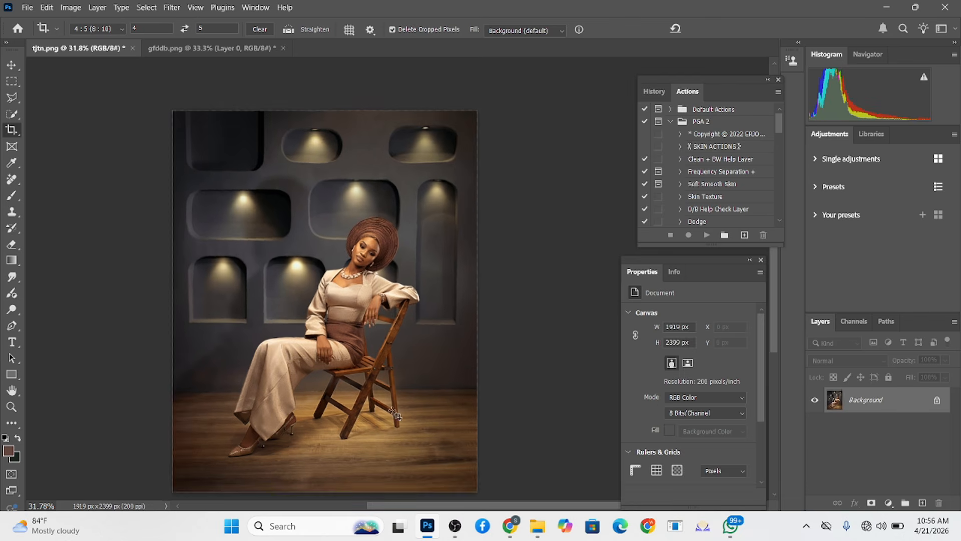
Rotate the image slightly clockwise and crop it less tightly at 4:5, to 1824 x 2281 px
left_click(392, 411)
left_click_drag(525, 400, 526, 408)
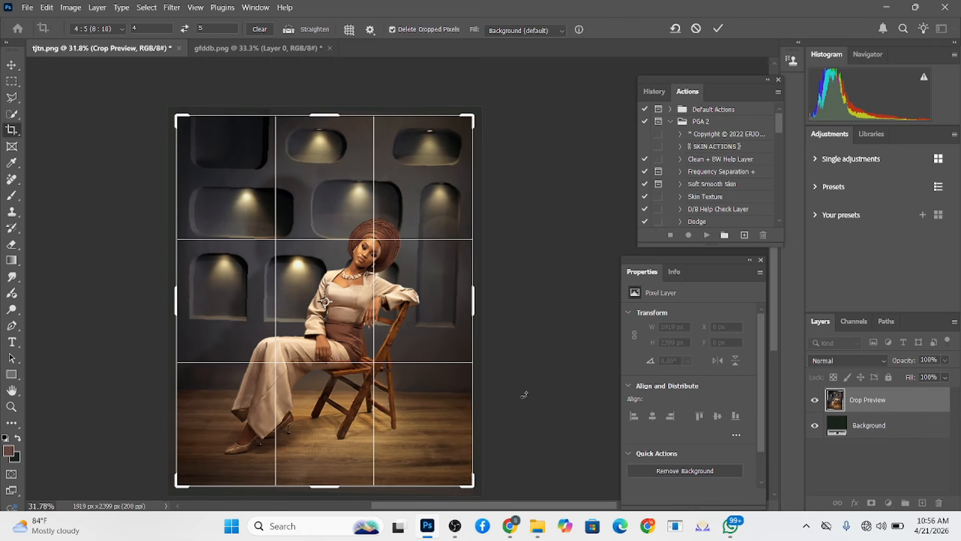
left_click_drag(323, 114, 326, 116)
left_click(719, 28)
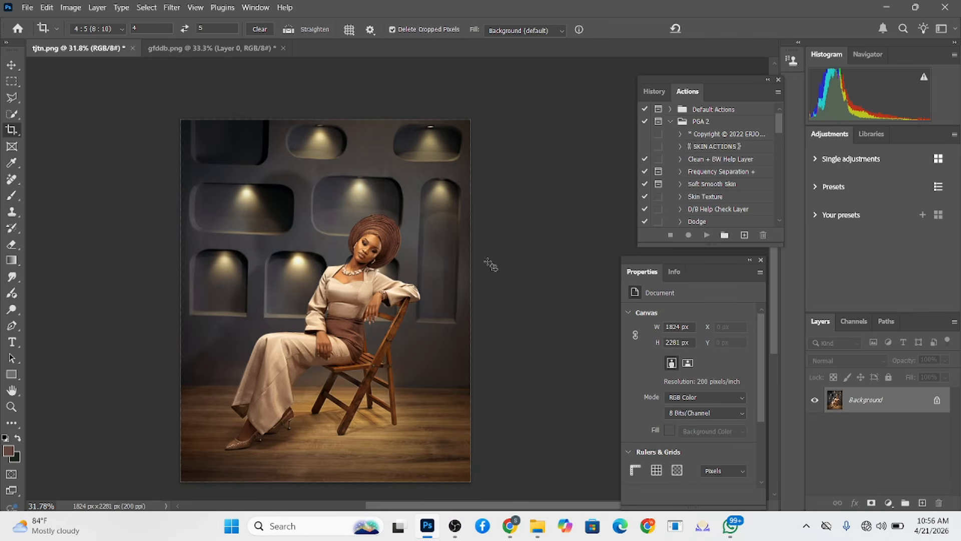
Save the cropped composite as a snapshot in the document's history
left_click(661, 94)
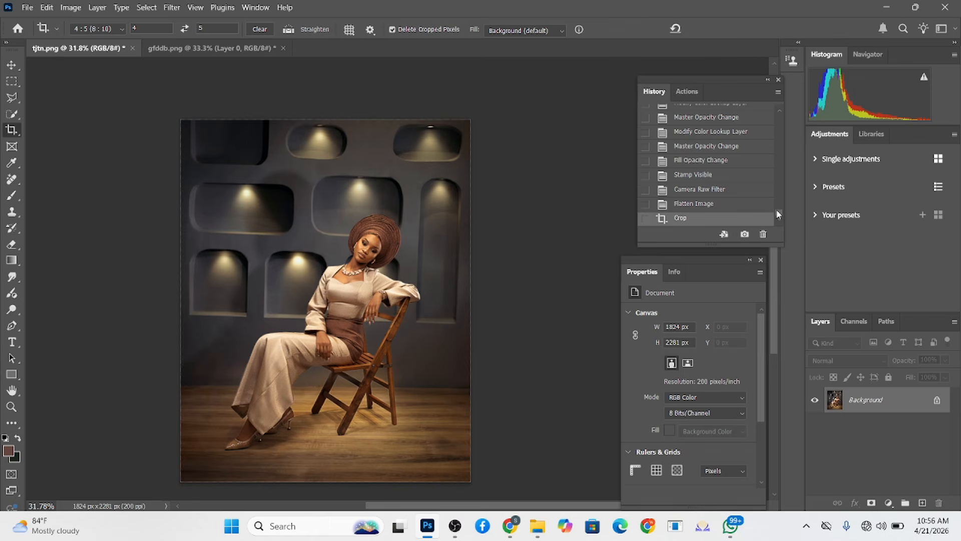
left_click_drag(779, 213, 777, 119)
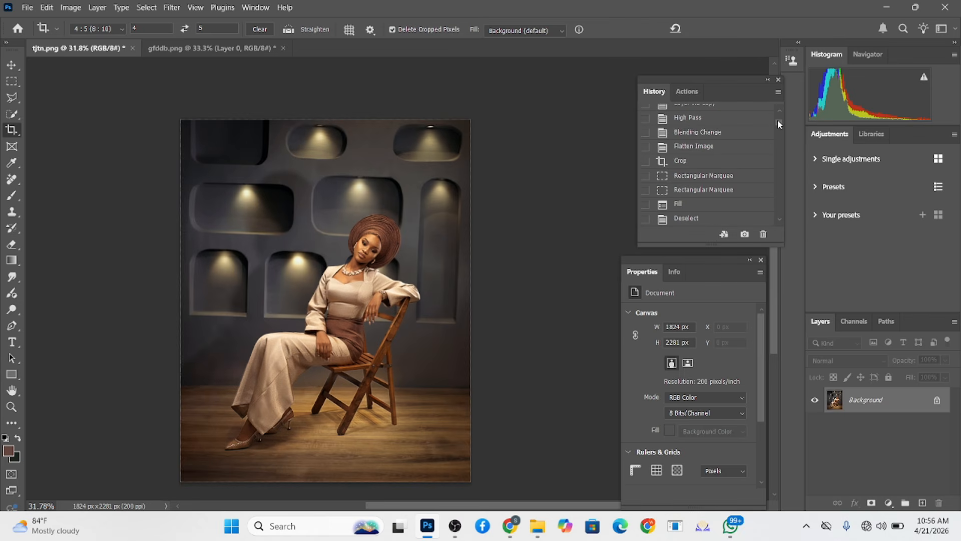
scroll(711, 150, "up", 4)
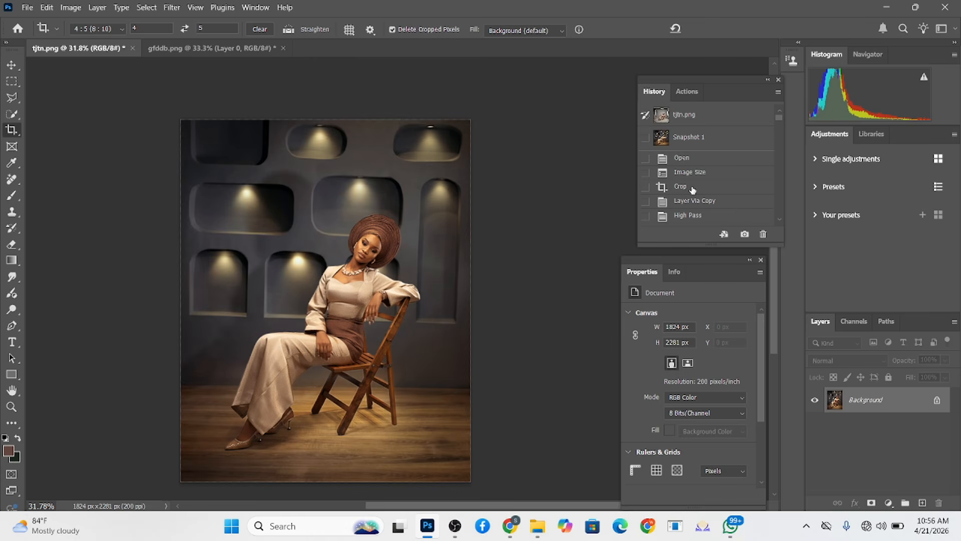
Compare the originally opened studio photo with the finished composite by switching between the Open state, the tjtn.png snapshot and Snapshot 1
scroll(726, 186, "down", 3)
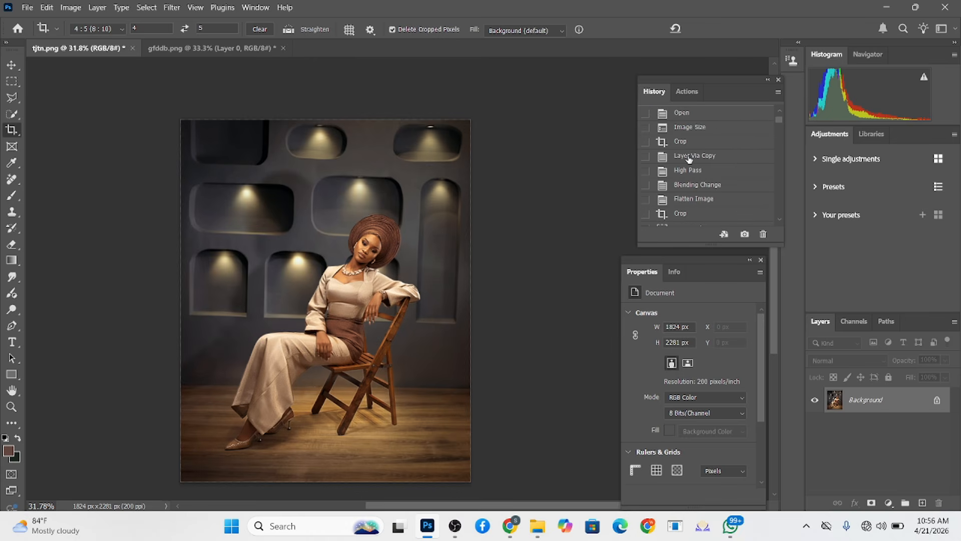
left_click(692, 118)
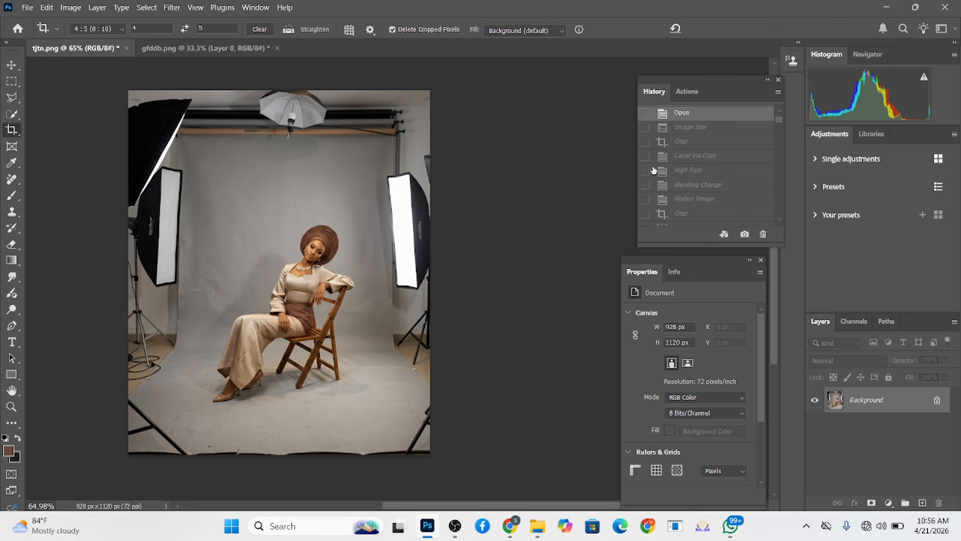
scroll(654, 170, "up", 3)
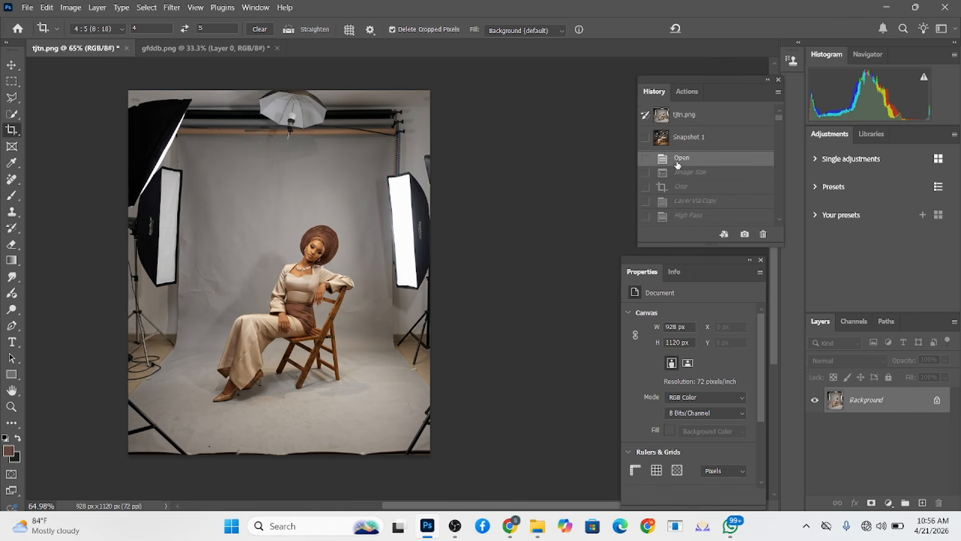
left_click(713, 142)
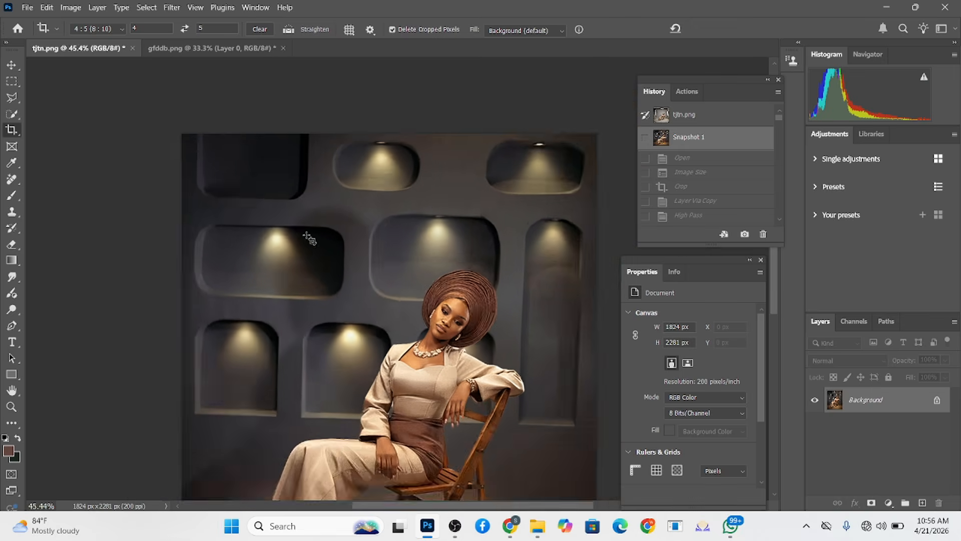
scroll(307, 235, "down", 5)
left_click_drag(354, 307, 343, 246)
scroll(346, 261, "up", 1)
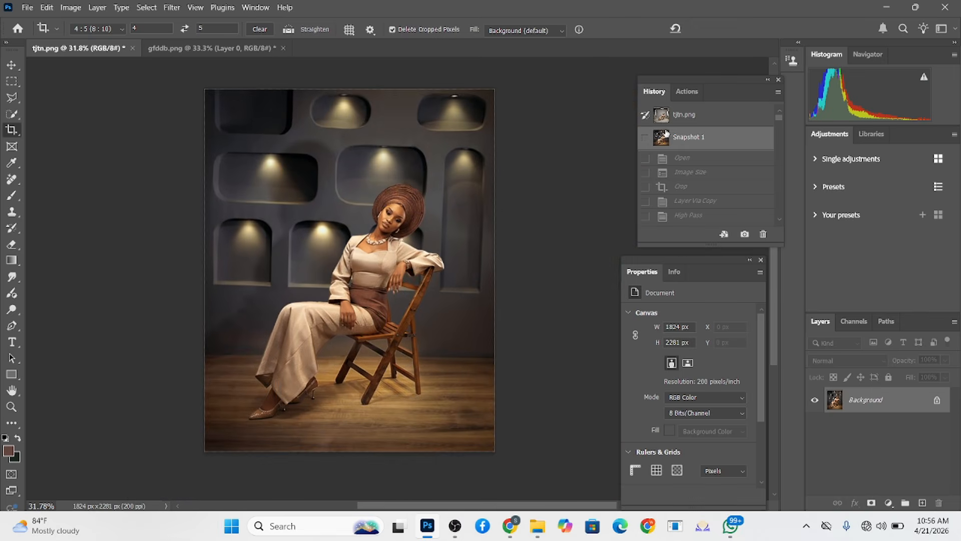
left_click(695, 116)
left_click(700, 143)
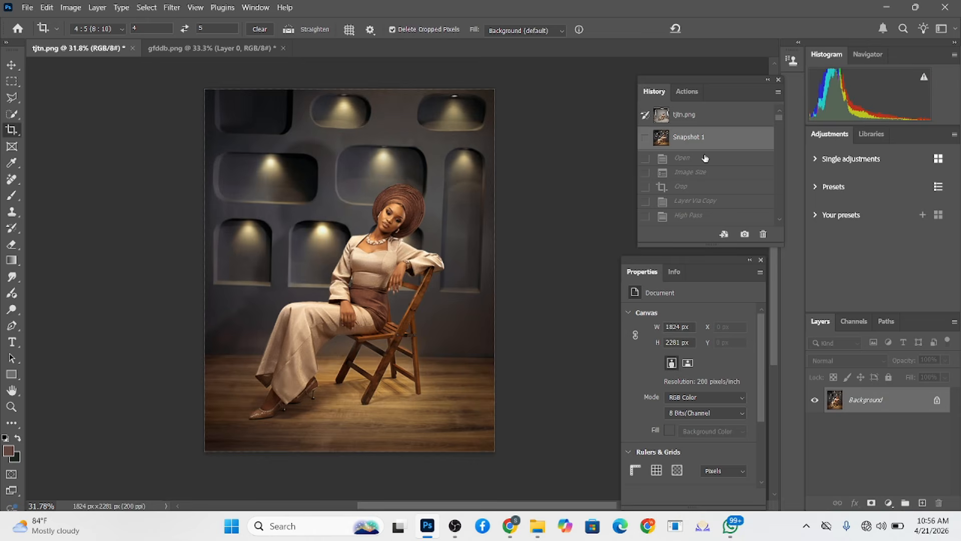